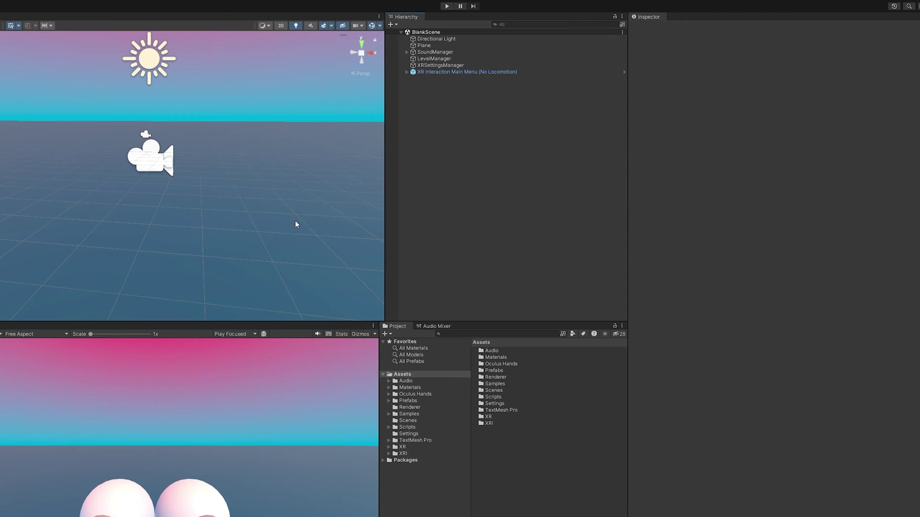
Duplicate BlankScene in Assets/Scenes, open the copy, and rename it 360VideoScene
{"action": "right_click_drag", "start_coordinate": [295, 225], "coordinate": [323, 172]}
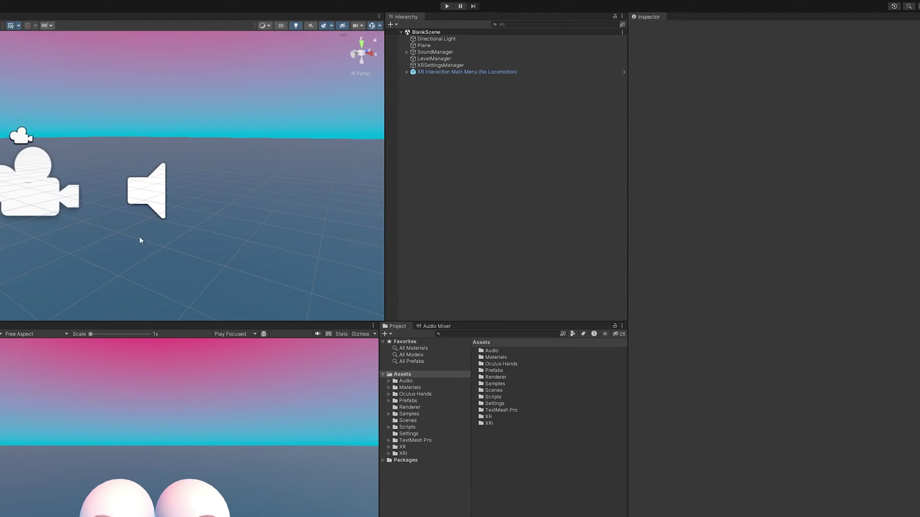
{"action": "left_click", "coordinate": [410, 422]}
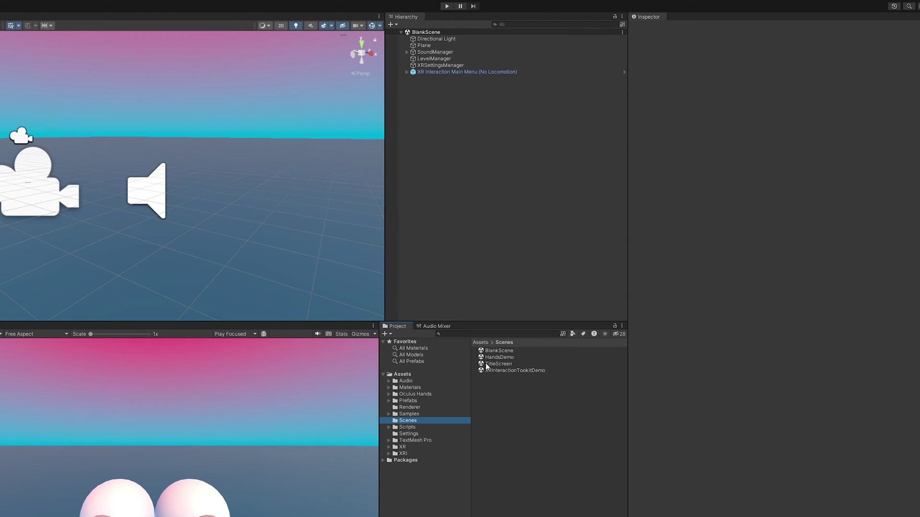
{"action": "left_click", "coordinate": [498, 353]}
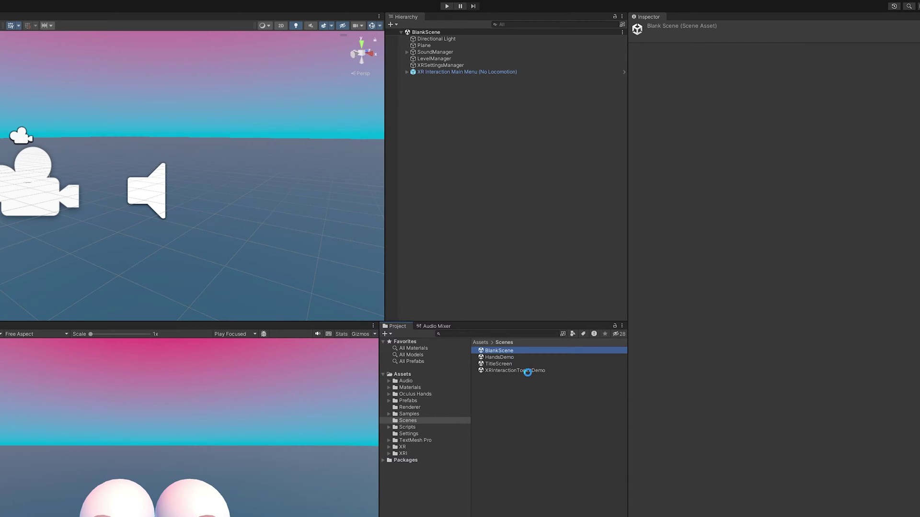
{"action": "key", "text": "ctrl+d"}
{"action": "double_click", "coordinate": [501, 358]}
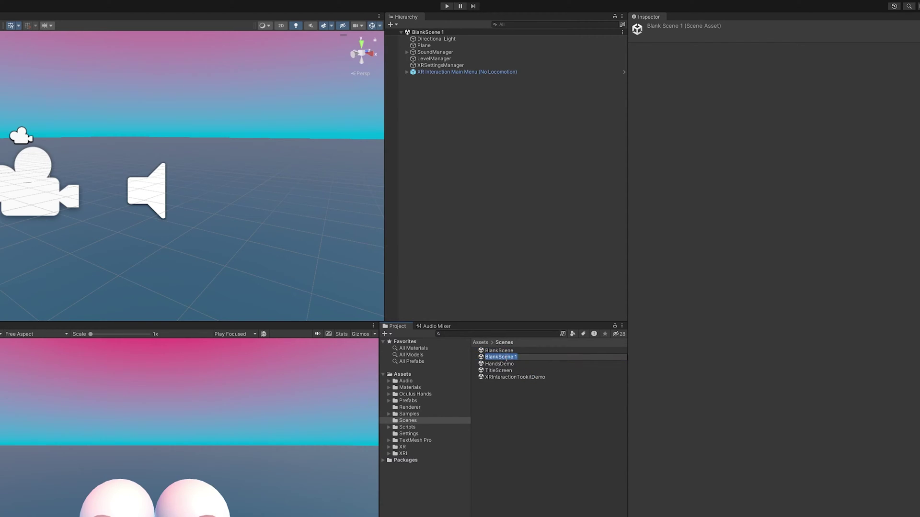
{"action": "key", "text": "F2"}
{"action": "type", "text": "360VideoScene"}
{"action": "key", "text": "Return"}
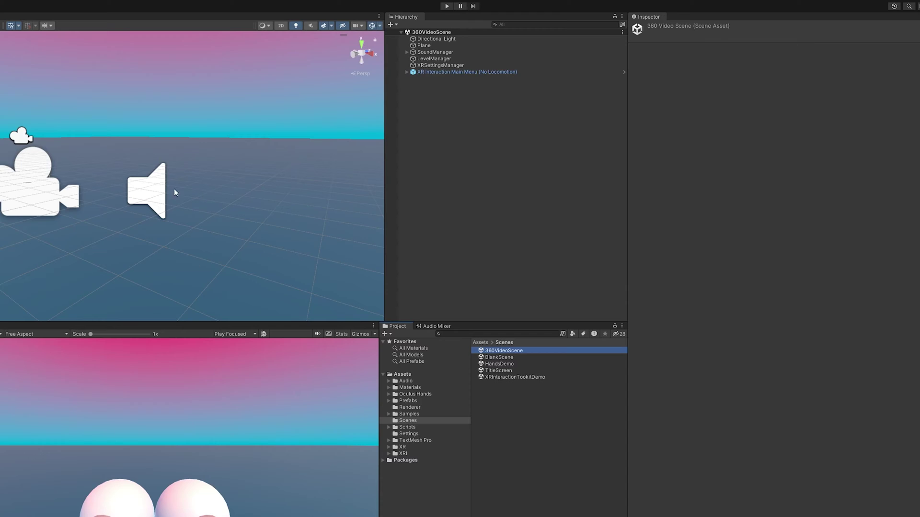
Look around the new scene and expand the XR Interaction Main Menu rig in the Hierarchy
{"action": "right_click_drag", "start_coordinate": [176, 193], "coordinate": [245, 128]}
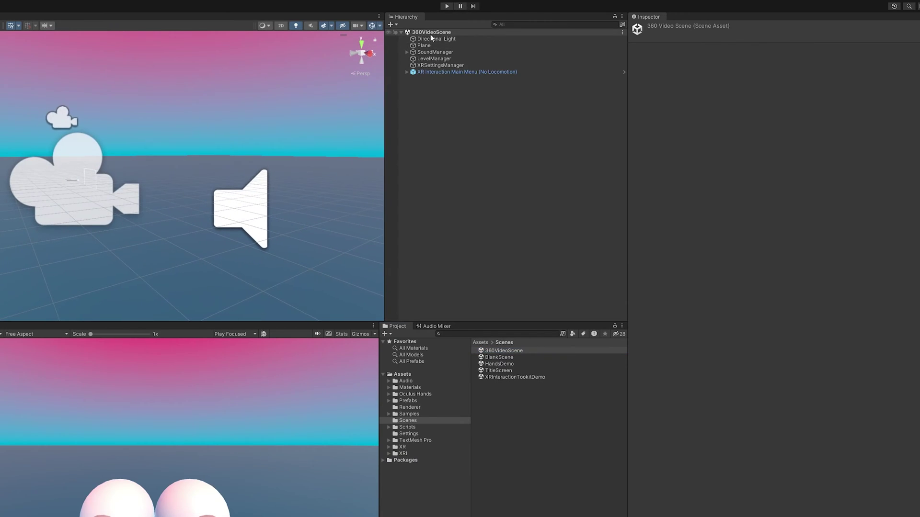
{"action": "left_click", "coordinate": [406, 72]}
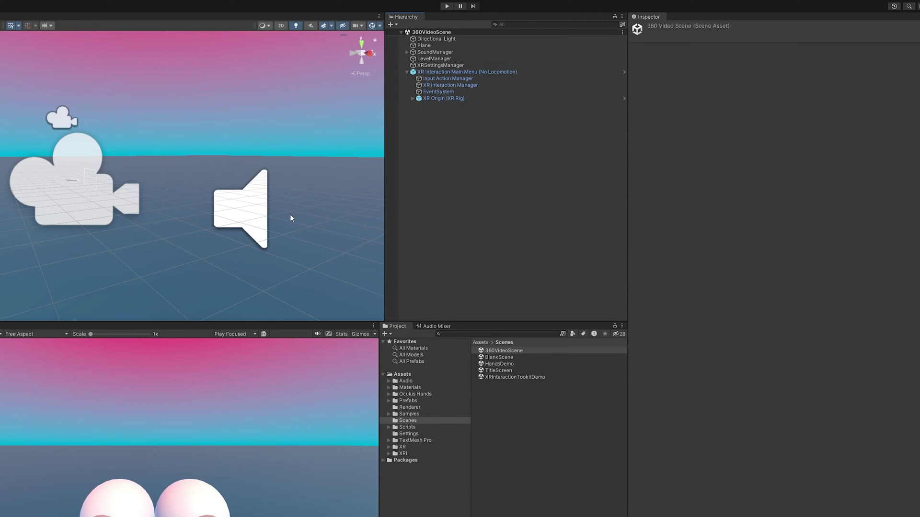
{"action": "right_click_drag", "start_coordinate": [153, 153], "coordinate": [190, 199]}
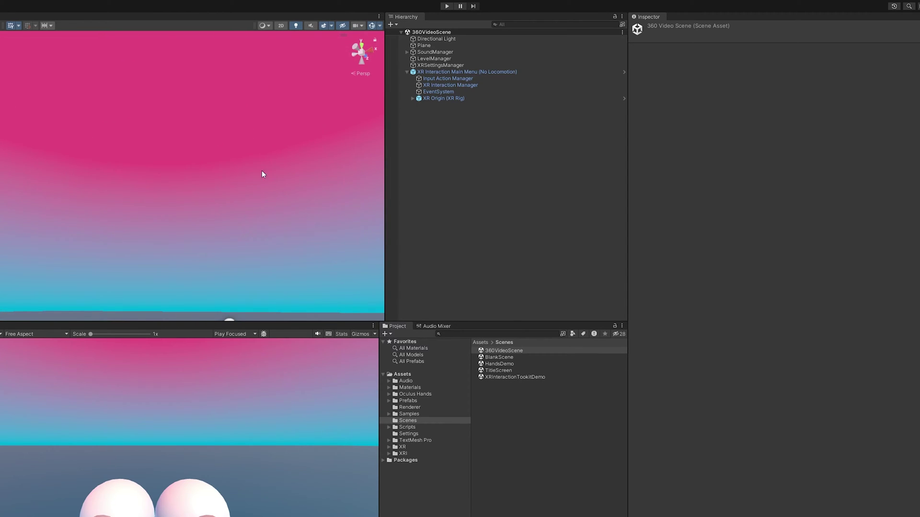
{"action": "right_click_drag", "start_coordinate": [261, 174], "coordinate": [318, 224]}
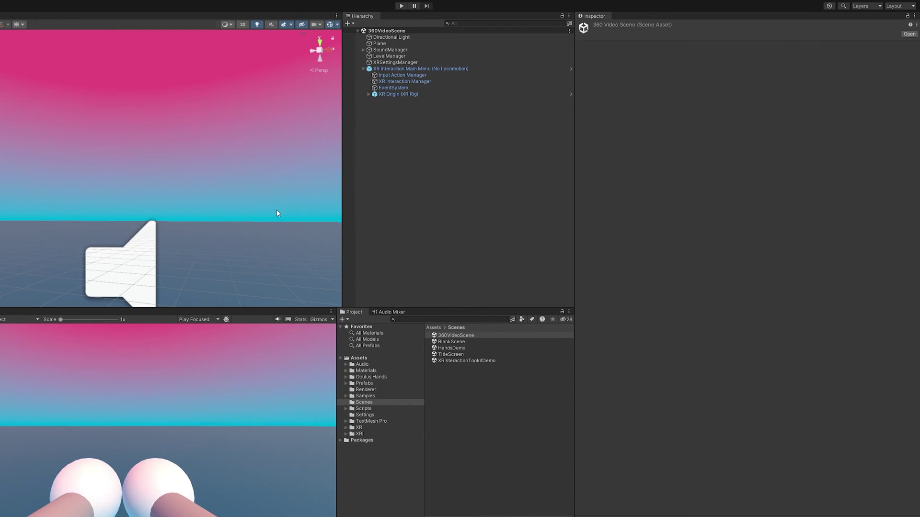
{"action": "left_click", "coordinate": [358, 358]}
Create a new material in Assets named 360Material
{"action": "right_click", "coordinate": [530, 426]}
{"action": "mouse_move", "coordinate": [551, 201]}
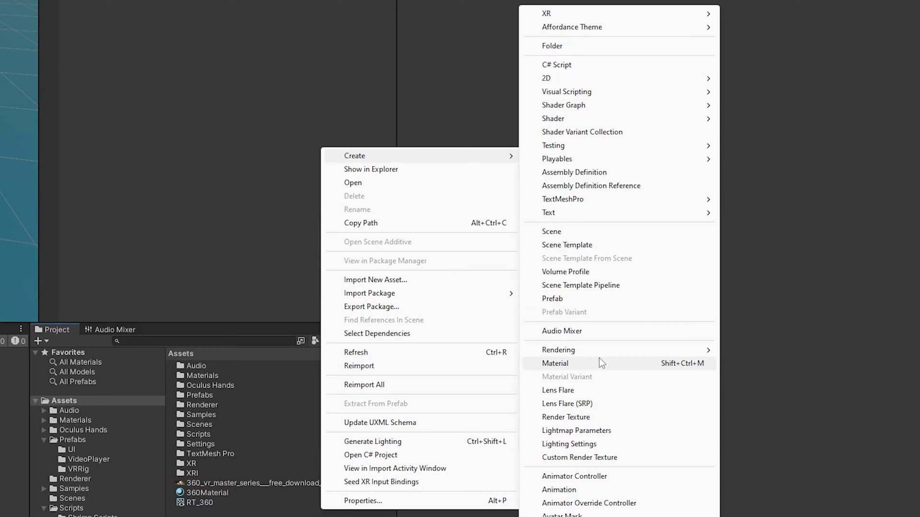
{"action": "left_click", "coordinate": [600, 361]}
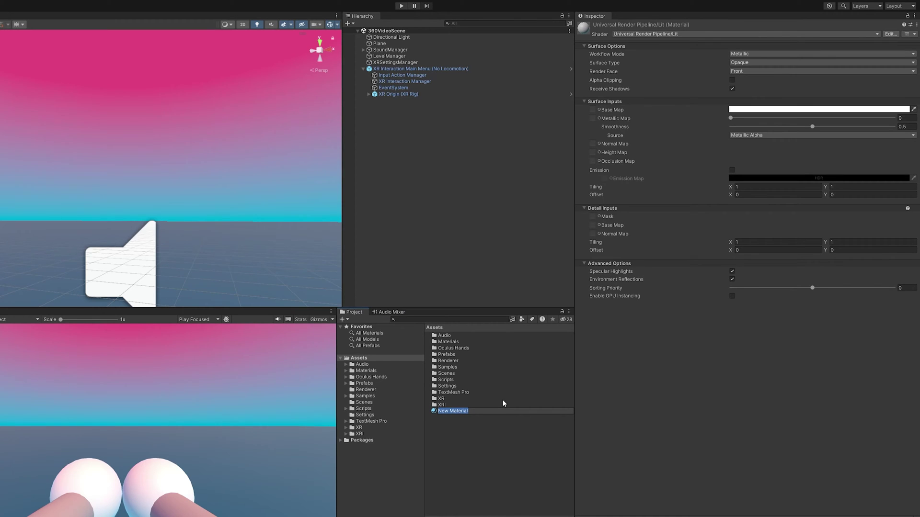
{"action": "type", "text": "360Material"}
{"action": "key", "text": "Return"}
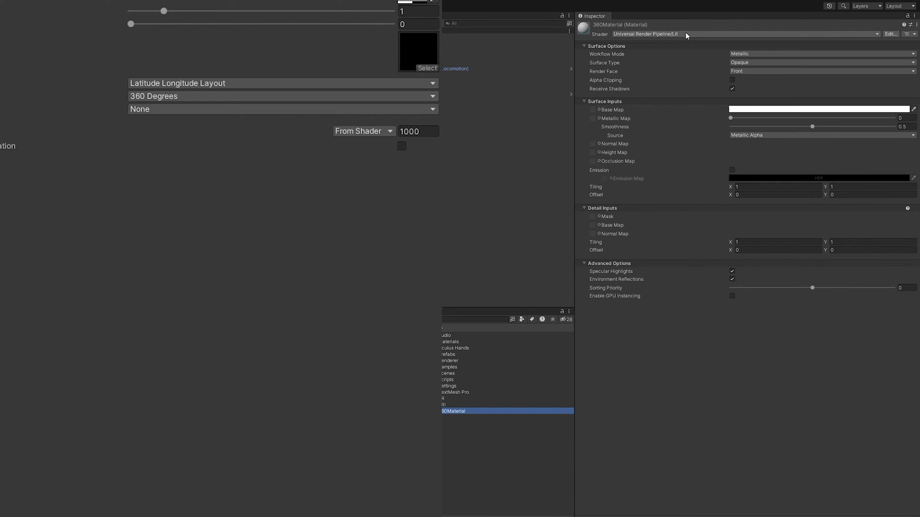
Switch 360Material's shader to Skybox/Panoramic
{"action": "left_click", "coordinate": [685, 33]}
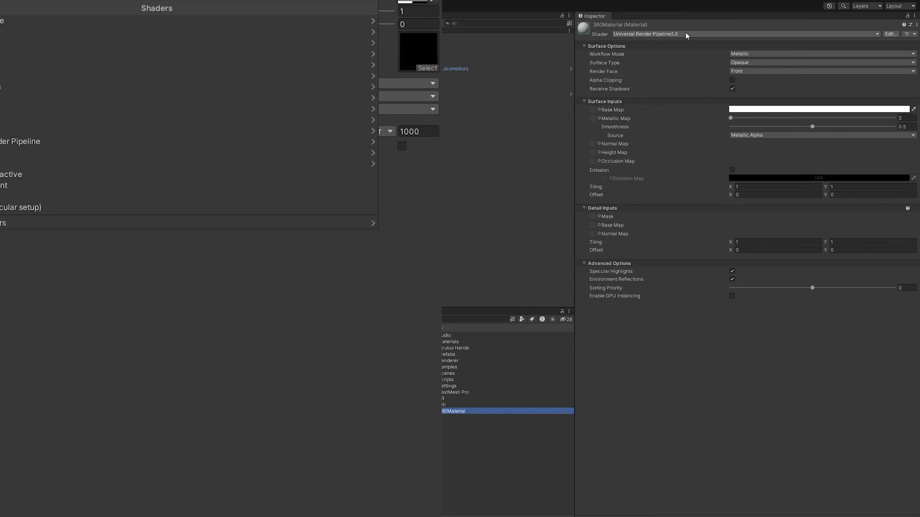
{"action": "left_click", "coordinate": [654, 104]}
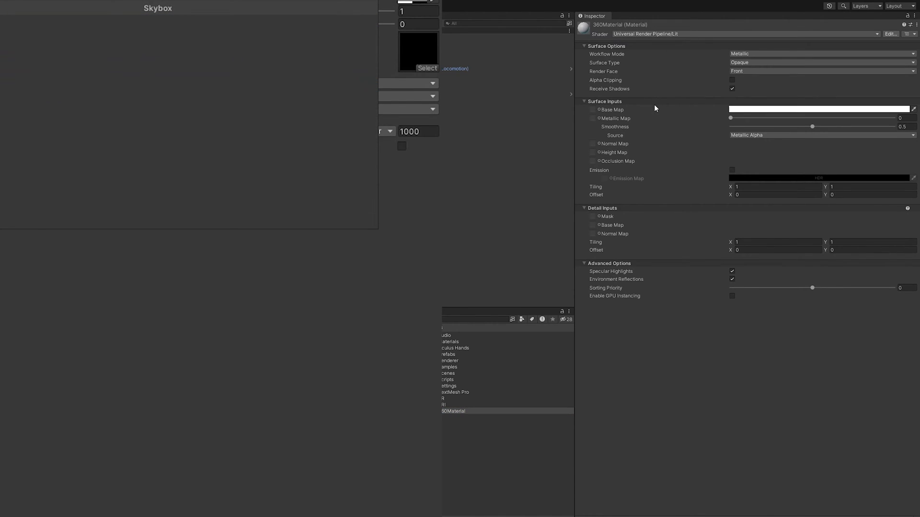
{"action": "left_click", "coordinate": [642, 74]}
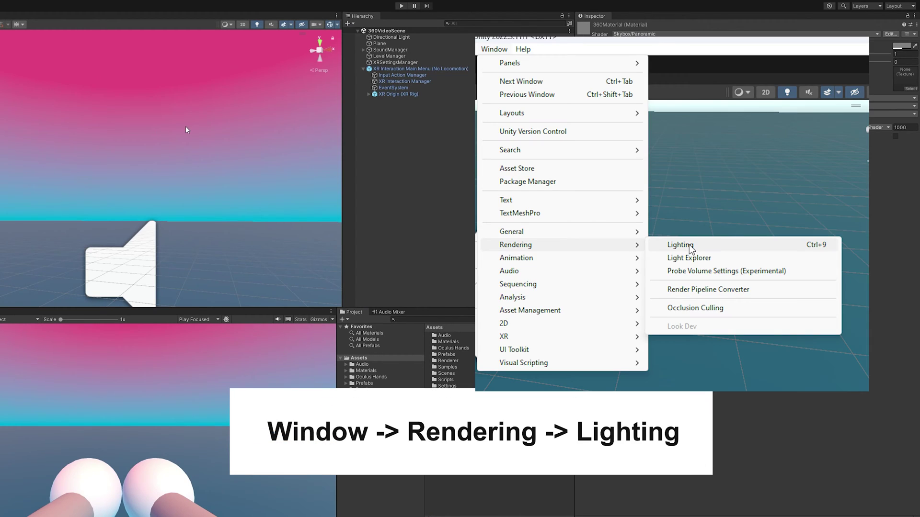
Assign 360Material as the Skybox Material in the Lighting window's Environment settings
{"action": "key", "text": "ctrl+9"}
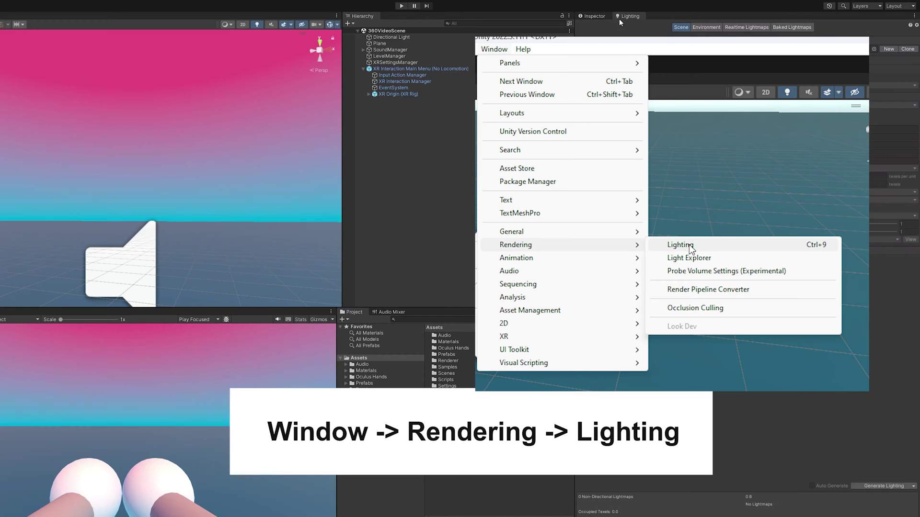
{"action": "left_click", "coordinate": [708, 28]}
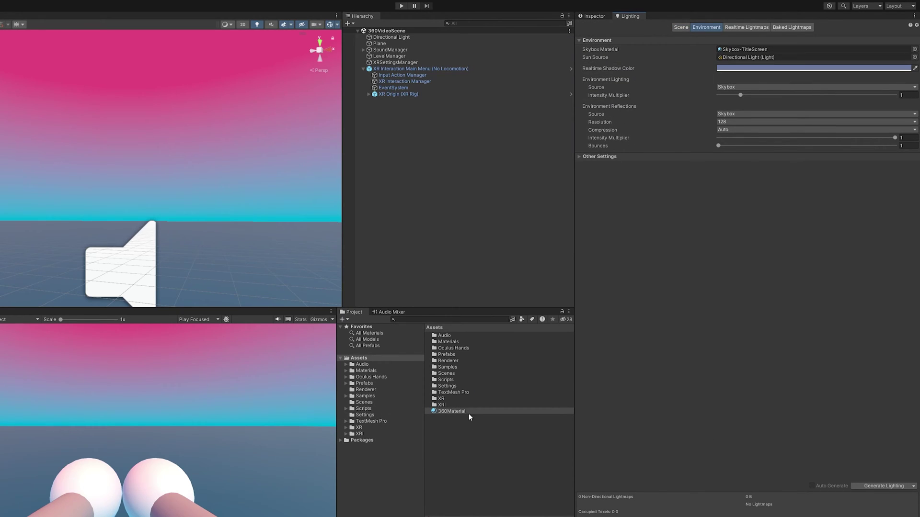
{"action": "left_click_drag", "start_coordinate": [468, 413], "coordinate": [739, 53]}
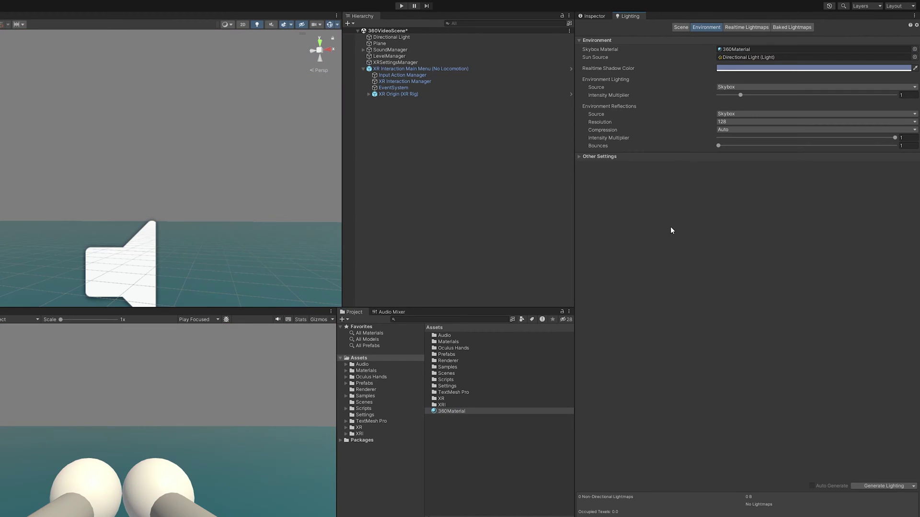
{"action": "right_click_drag", "start_coordinate": [263, 189], "coordinate": [232, 197]}
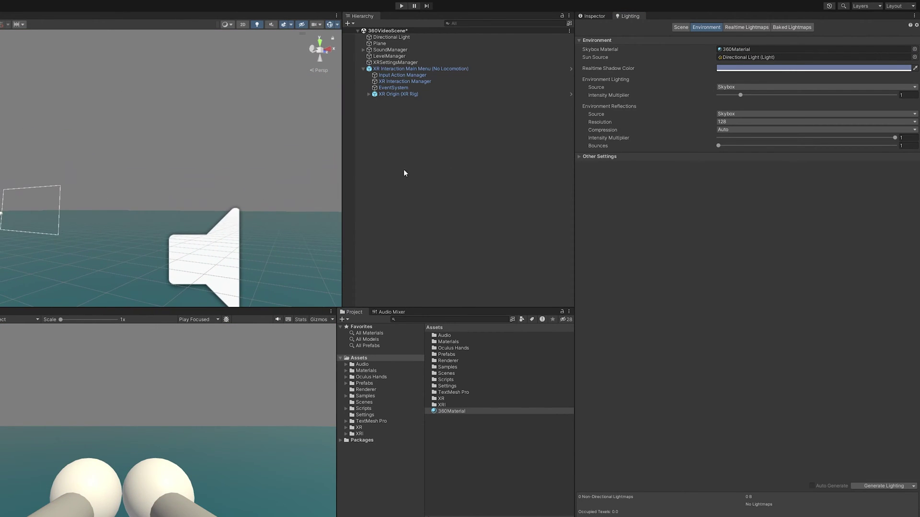
Reselect 360Material to review its properties, then return to the Assets folder
{"action": "left_click", "coordinate": [460, 411]}
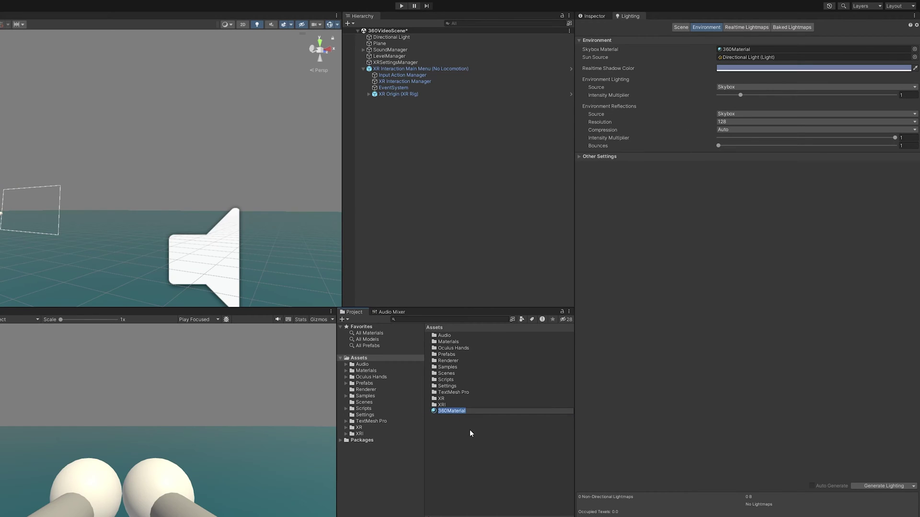
{"action": "left_click", "coordinate": [592, 16]}
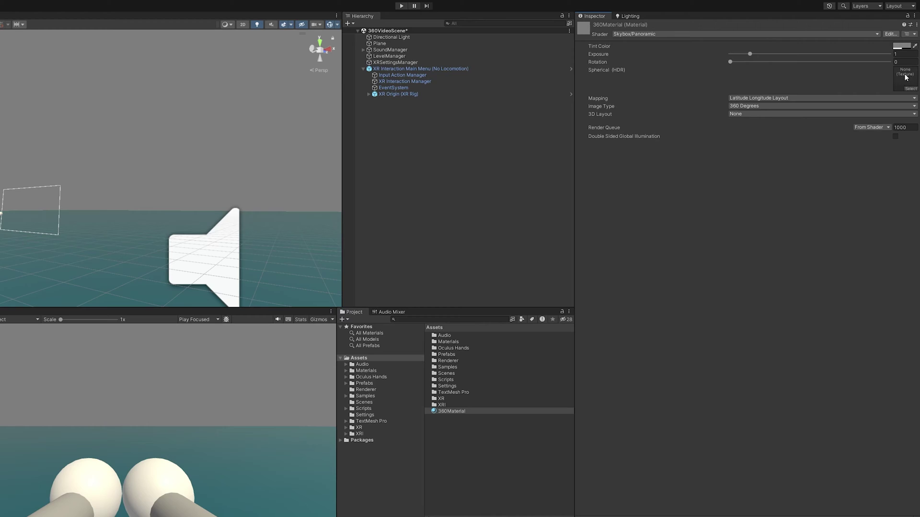
{"action": "left_click", "coordinate": [903, 46]}
{"action": "left_click", "coordinate": [475, 439]}
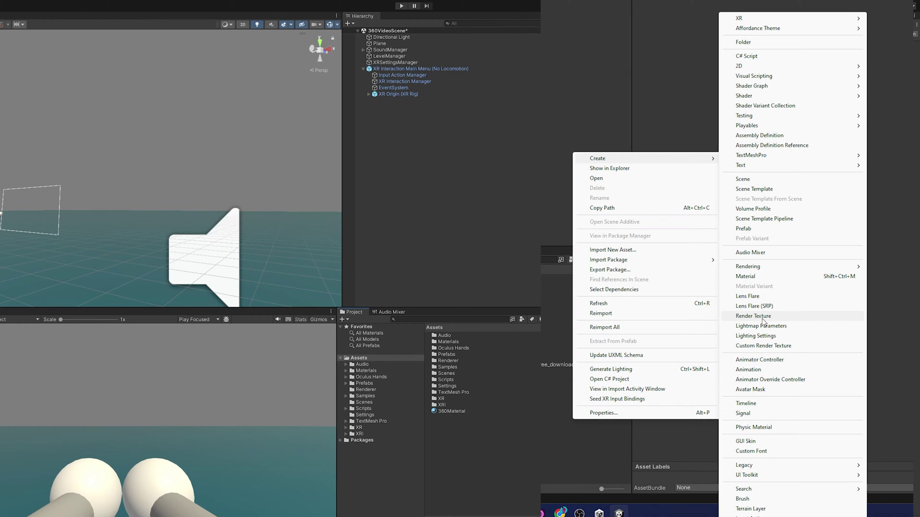
Create a Render Texture in Assets named RT_360
{"action": "left_click", "coordinate": [763, 317]}
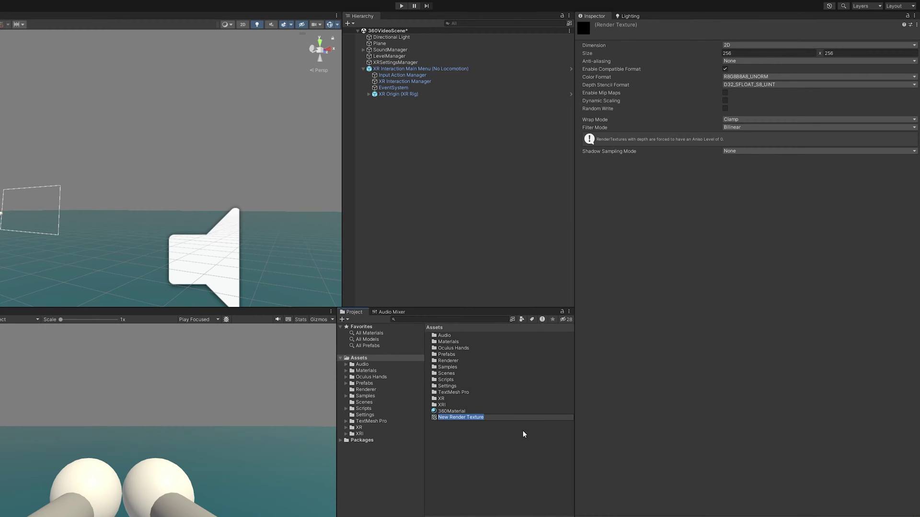
{"action": "type", "text": "RT_360"}
{"action": "key", "text": "Return"}
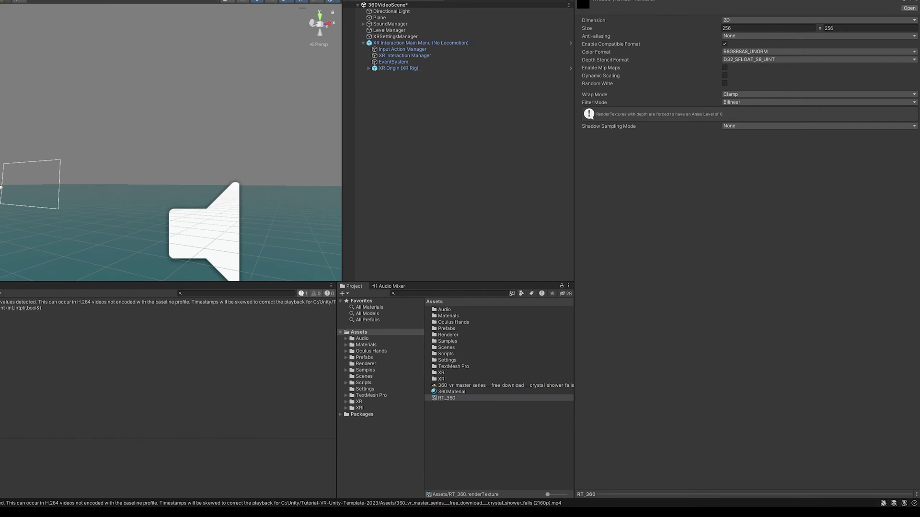
Inspect the 360 video clip's Source Info to read its source resolution
{"action": "left_click", "coordinate": [465, 388]}
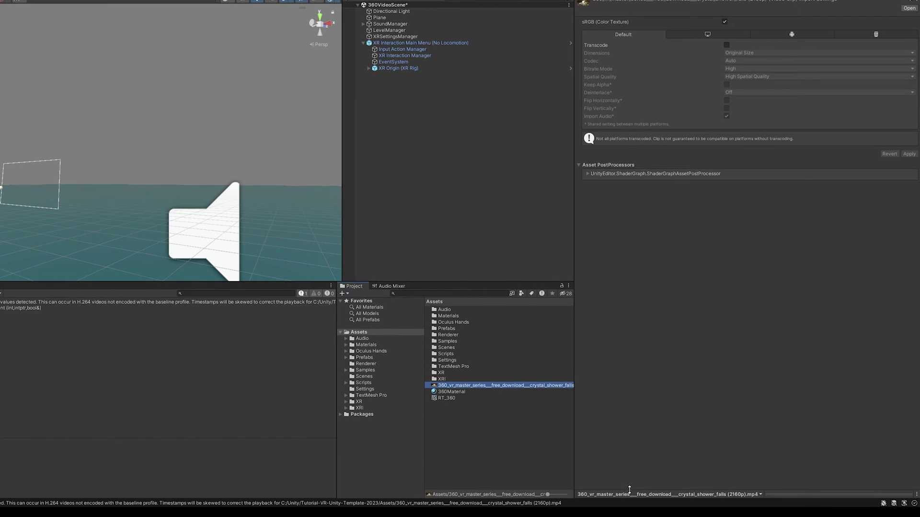
{"action": "left_click", "coordinate": [774, 488]}
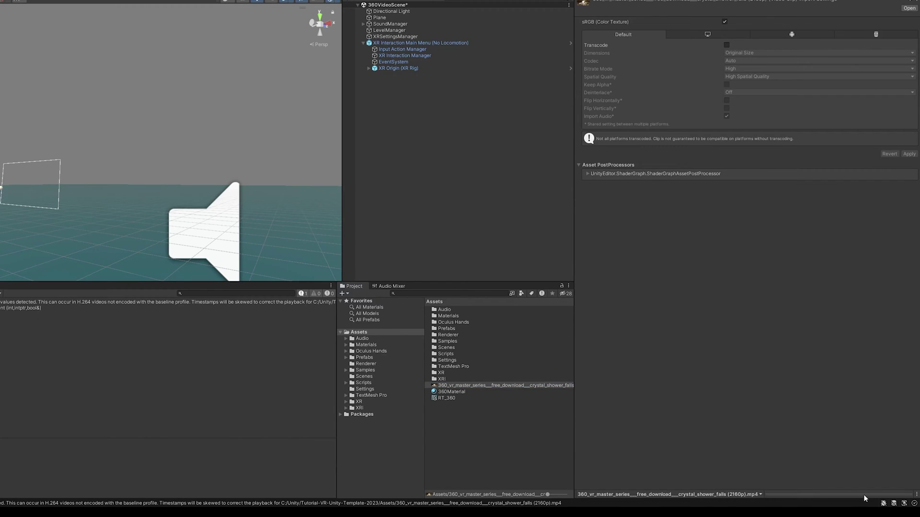
{"action": "left_click", "coordinate": [916, 495]}
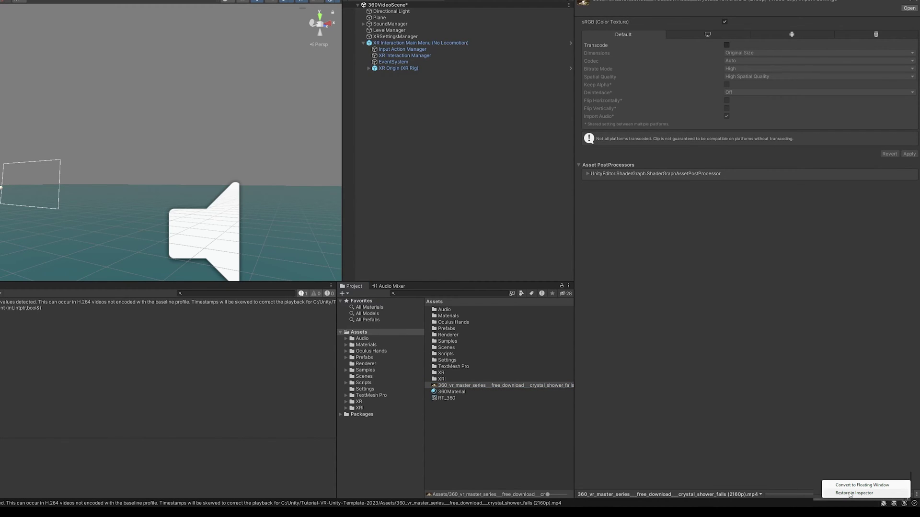
{"action": "left_click", "coordinate": [851, 493]}
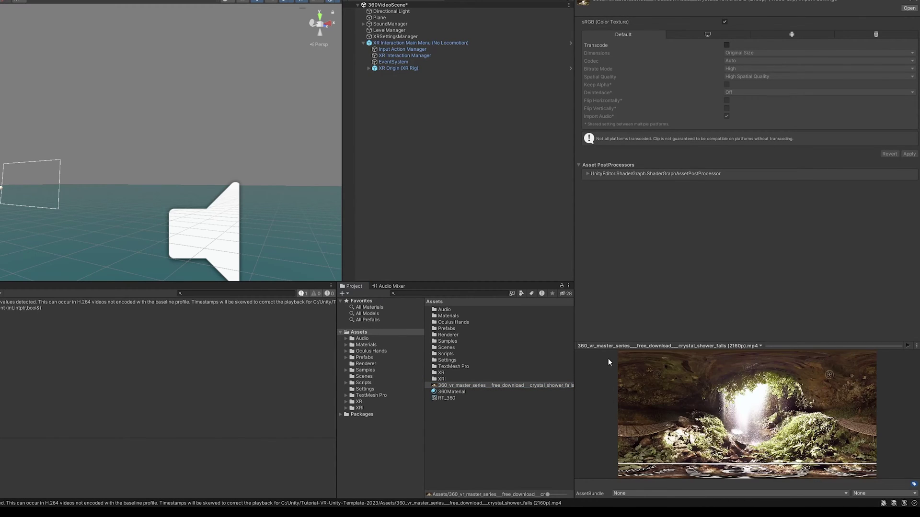
{"action": "left_click", "coordinate": [615, 376]}
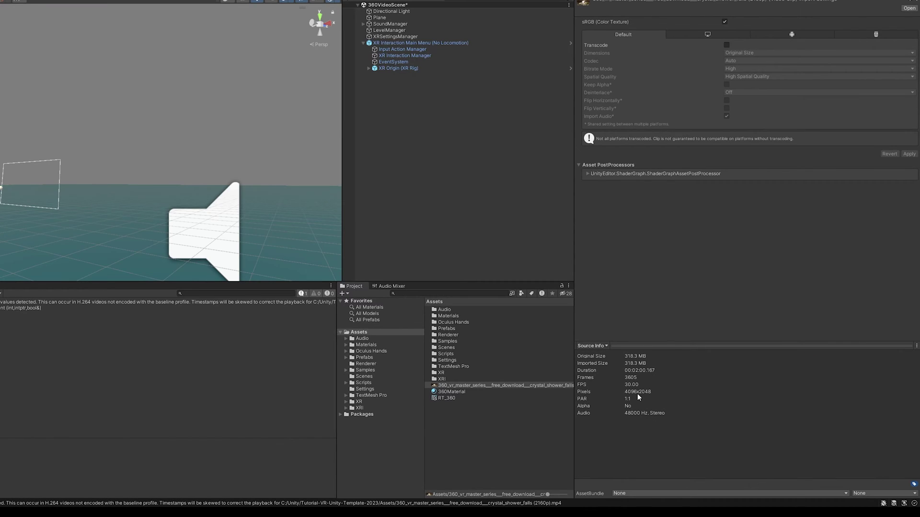
Set RT_360's Size to 4096 × 2048
{"action": "left_click", "coordinate": [446, 398]}
{"action": "left_click", "coordinate": [751, 28]}
{"action": "type", "text": "4096"}
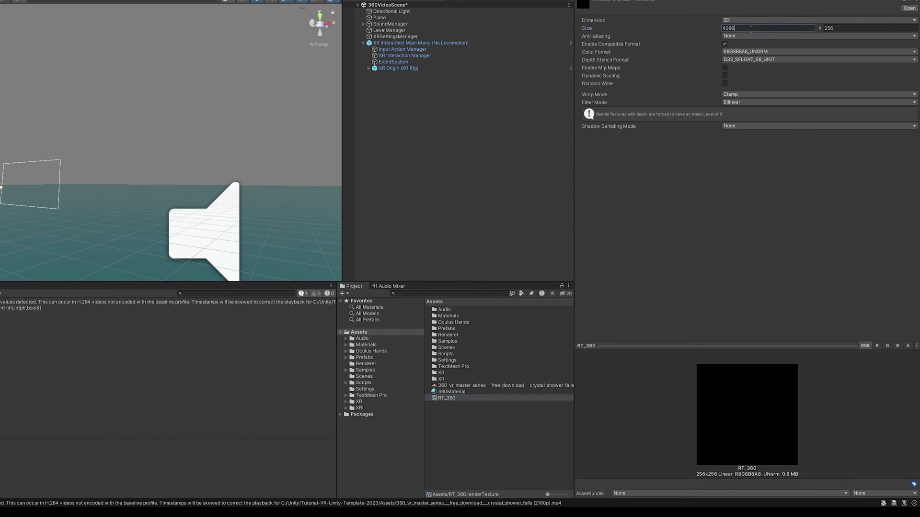
{"action": "key", "text": "Tab"}
{"action": "type", "text": "2048"}
{"action": "key", "text": "Return"}
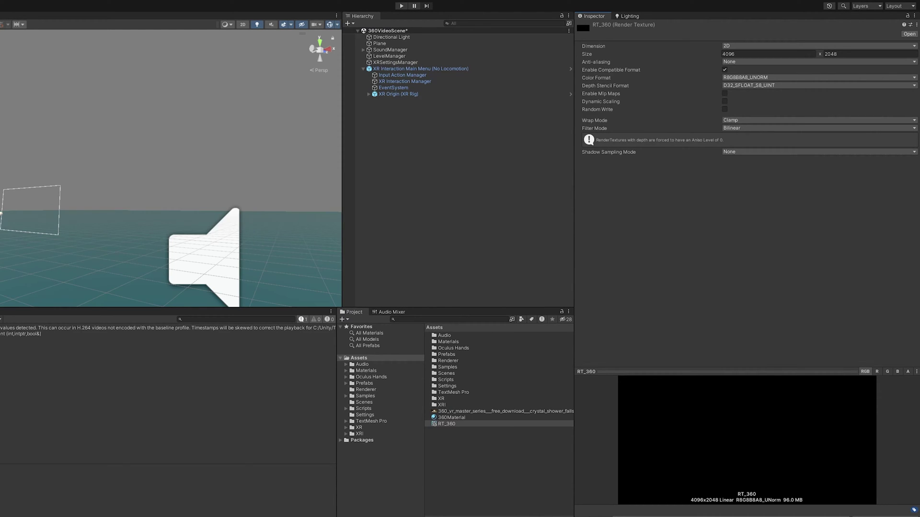
{"action": "left_click", "coordinate": [460, 192]}
Add a Video Player using the crystal_shower_falls clip with RT_360 as its Target Texture
{"action": "right_click", "coordinate": [488, 285]}
{"action": "mouse_move", "coordinate": [551, 330]}
{"action": "left_click", "coordinate": [643, 331]}
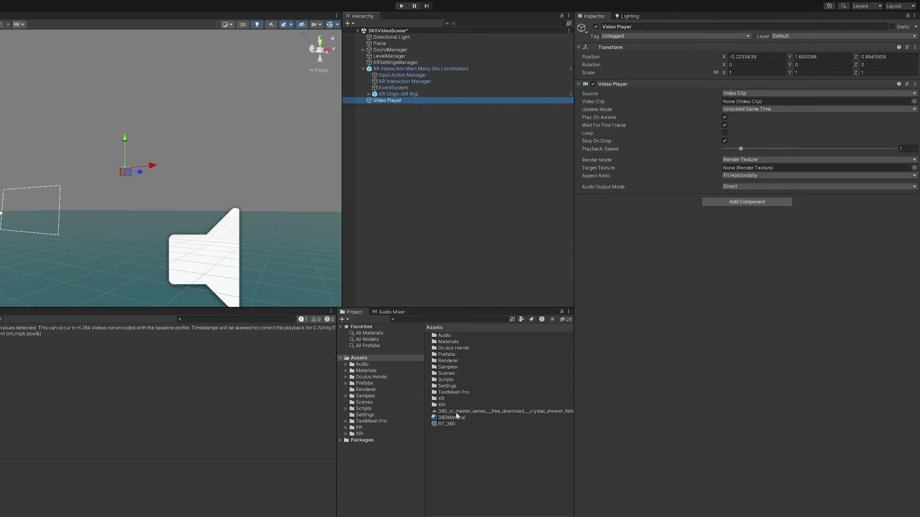
{"action": "left_click_drag", "start_coordinate": [455, 412], "coordinate": [743, 102]}
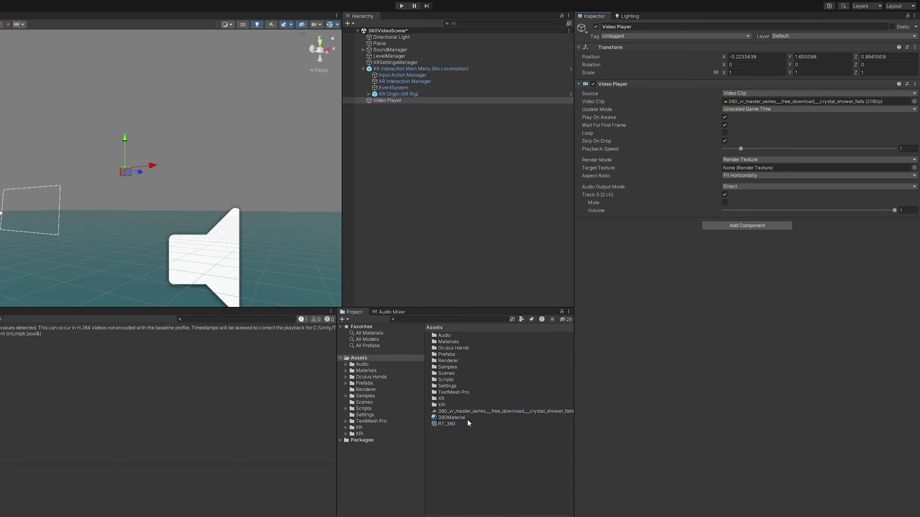
{"action": "left_click_drag", "start_coordinate": [468, 424], "coordinate": [743, 171]}
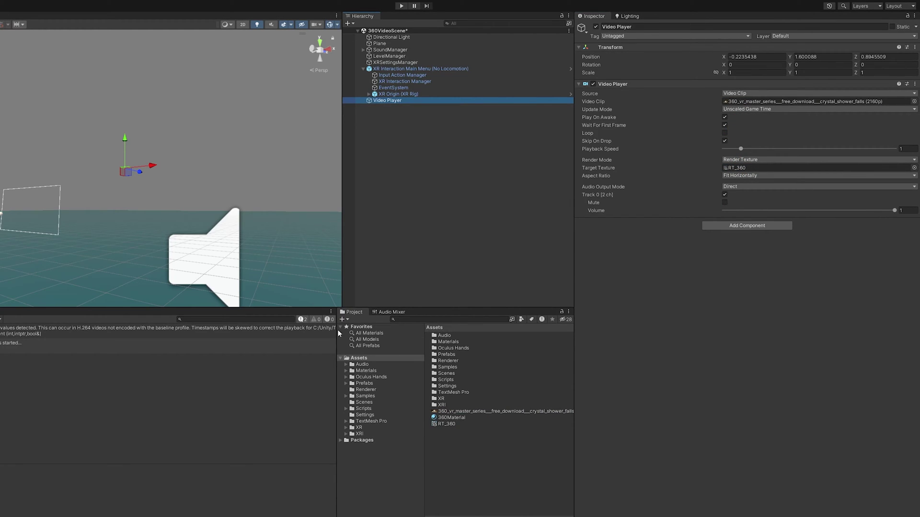
Put RT_360 into 360Material's Spherical (HDR) texture slot
{"action": "left_click", "coordinate": [458, 418]}
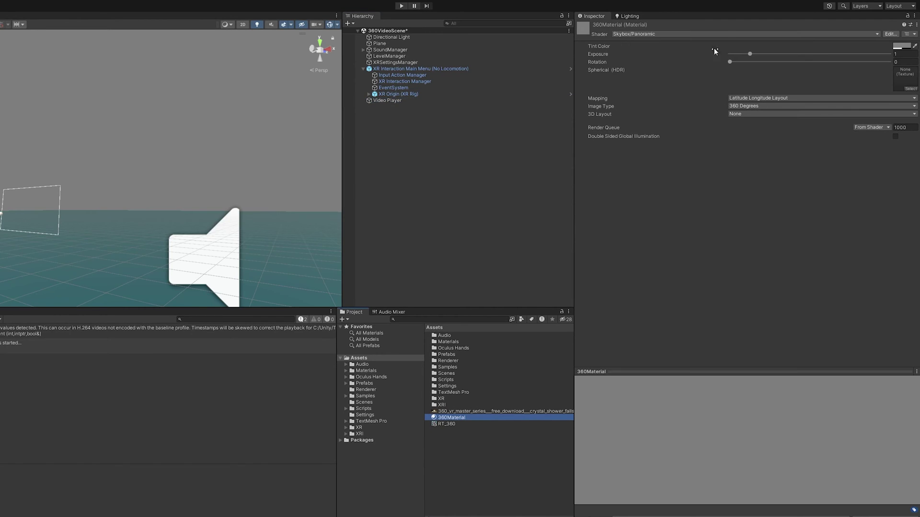
{"action": "left_click_drag", "start_coordinate": [445, 424], "coordinate": [904, 79]}
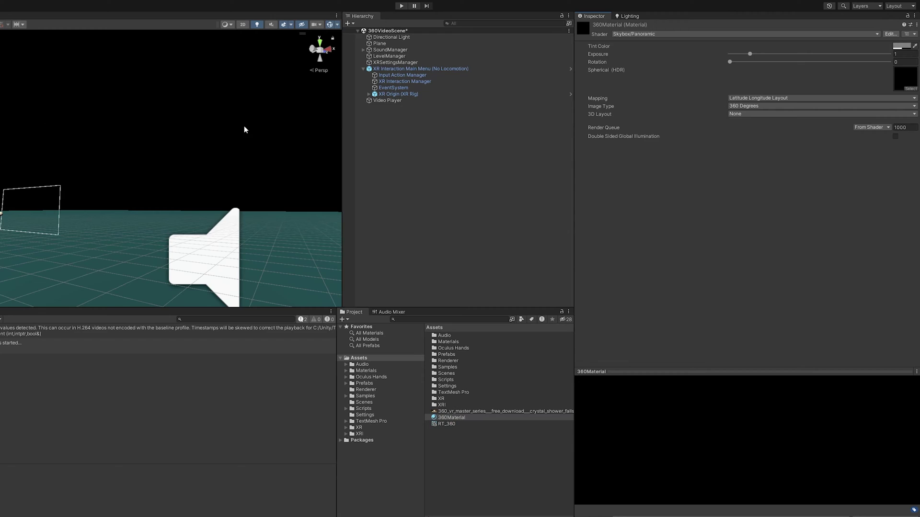
Enter Play mode, look around the 360 falls video sky, then stop playback
{"action": "left_click", "coordinate": [401, 6]}
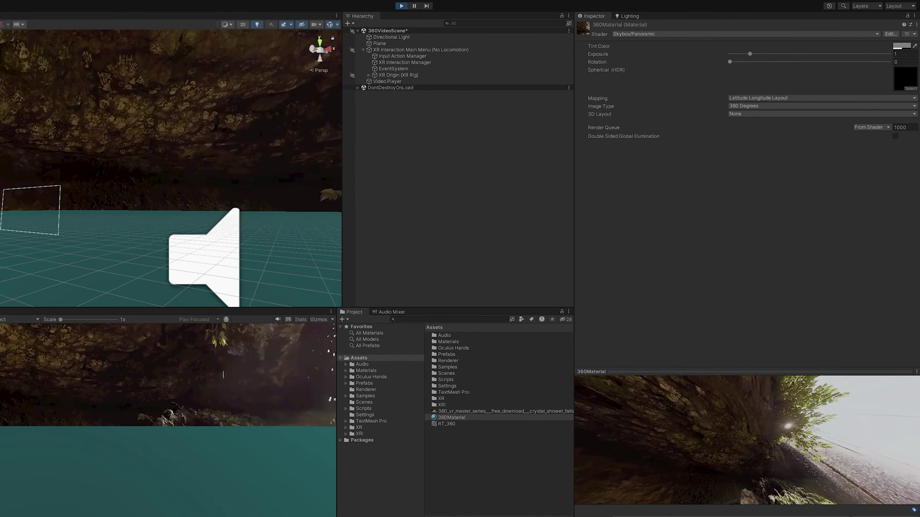
{"action": "right_click_drag", "start_coordinate": [58, 192], "coordinate": [197, 197]}
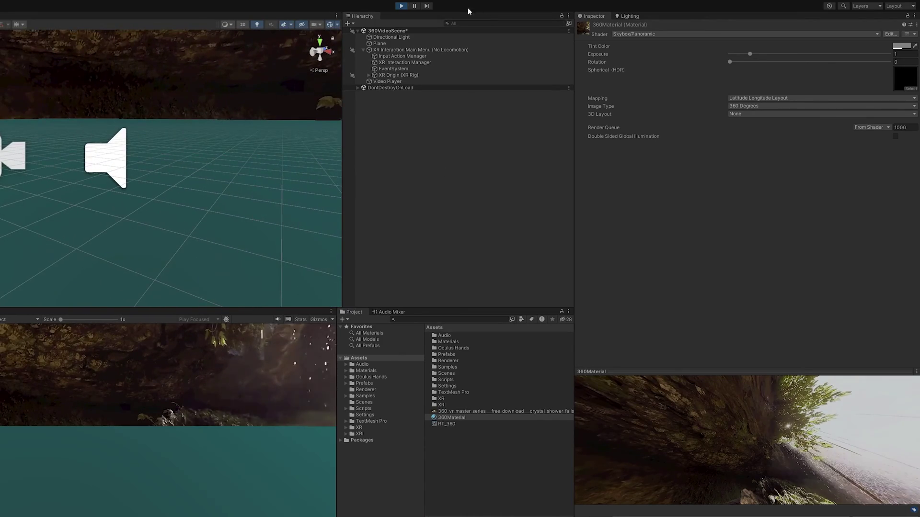
{"action": "left_click", "coordinate": [401, 6]}
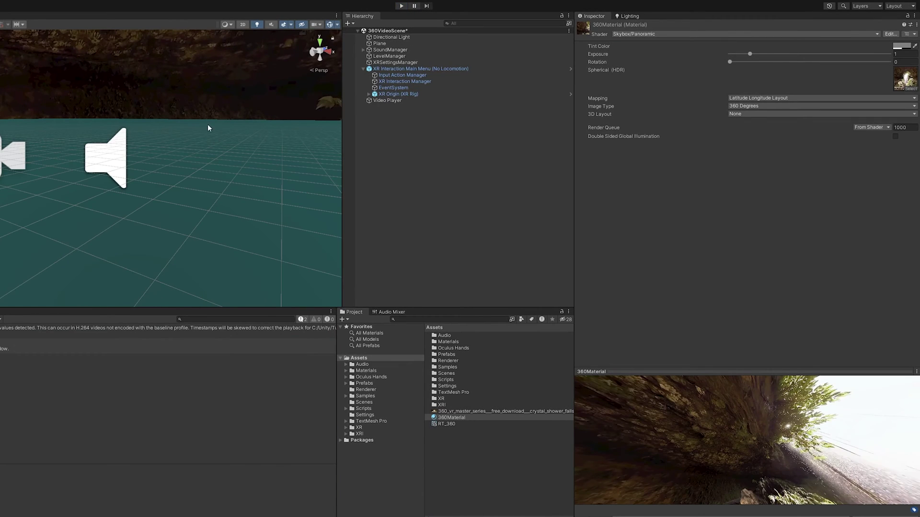
Deactivate the Plane floor and look toward the walkway and cave wall
{"action": "left_click", "coordinate": [249, 183]}
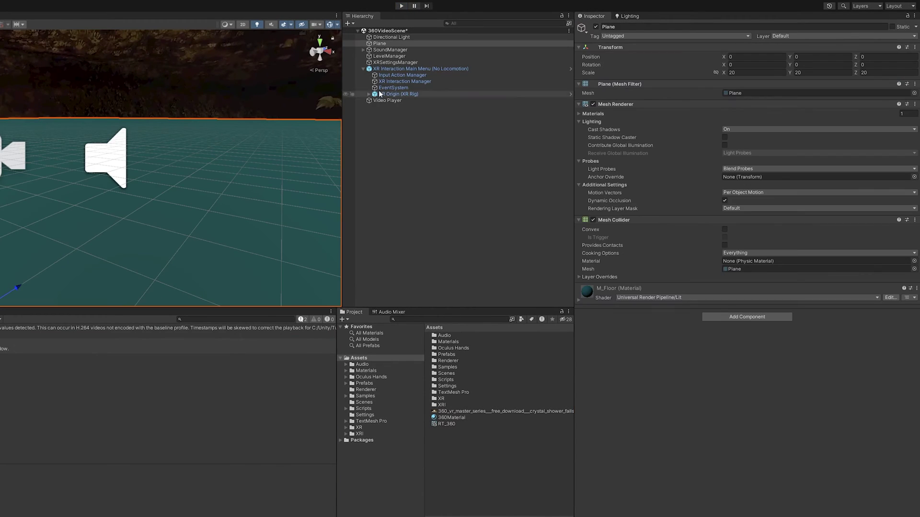
{"action": "left_click", "coordinate": [598, 26]}
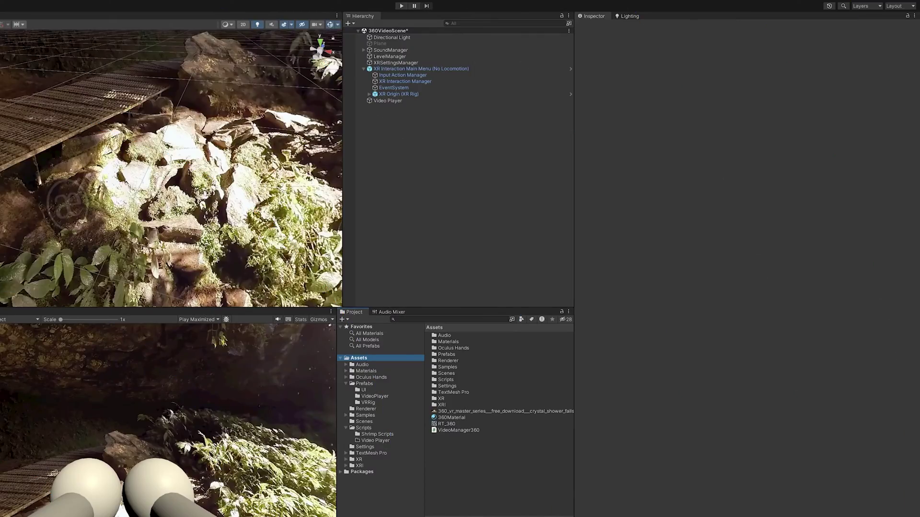
{"action": "right_click_drag", "start_coordinate": [192, 201], "coordinate": [225, 172]}
Reactivate the Plane floor, tilt up toward the waterfall, and expand XR Origin (XR Rig)
{"action": "left_click", "coordinate": [380, 43]}
{"action": "left_click", "coordinate": [596, 27]}
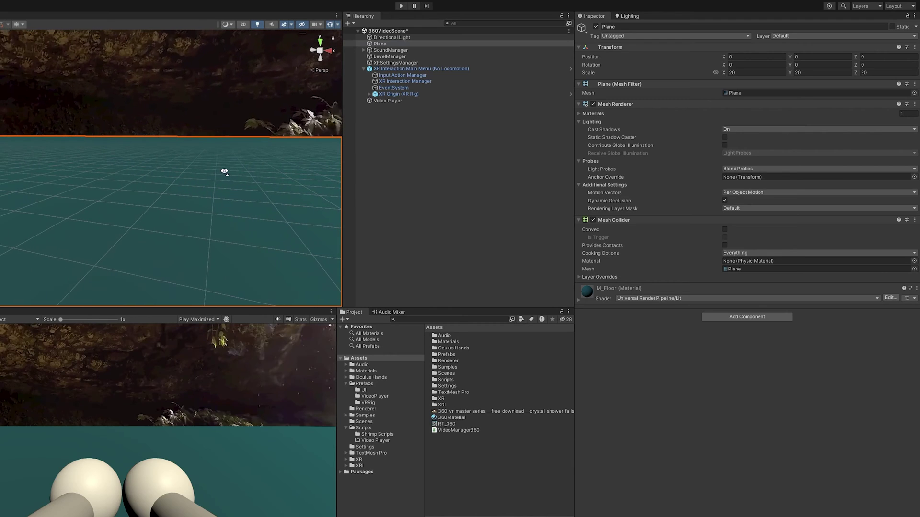
{"action": "right_click_drag", "start_coordinate": [154, 154], "coordinate": [79, 155]}
{"action": "left_click", "coordinate": [370, 94]}
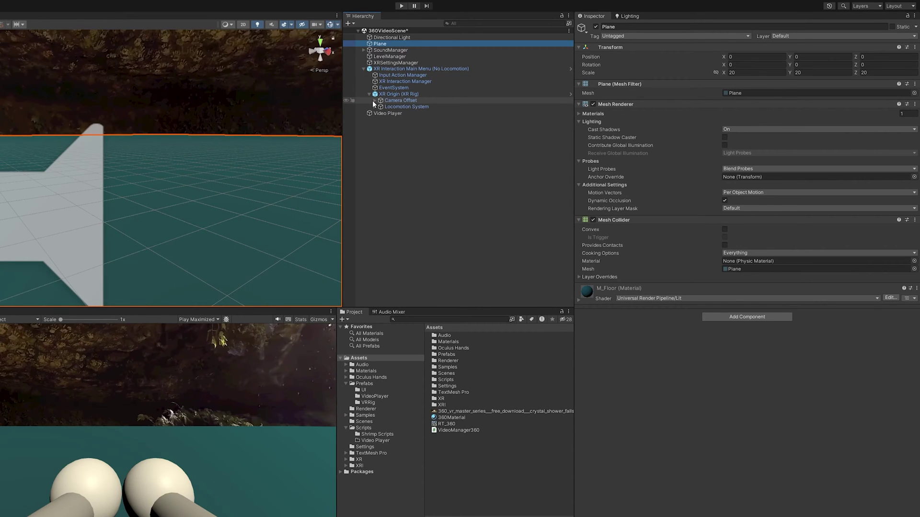
Expand Camera Offset and Main Camera, then inspect CanvasFade's Canvas, Canvas Group and Fade Canvas script
{"action": "left_click", "coordinate": [373, 100]}
{"action": "left_click", "coordinate": [381, 107]}
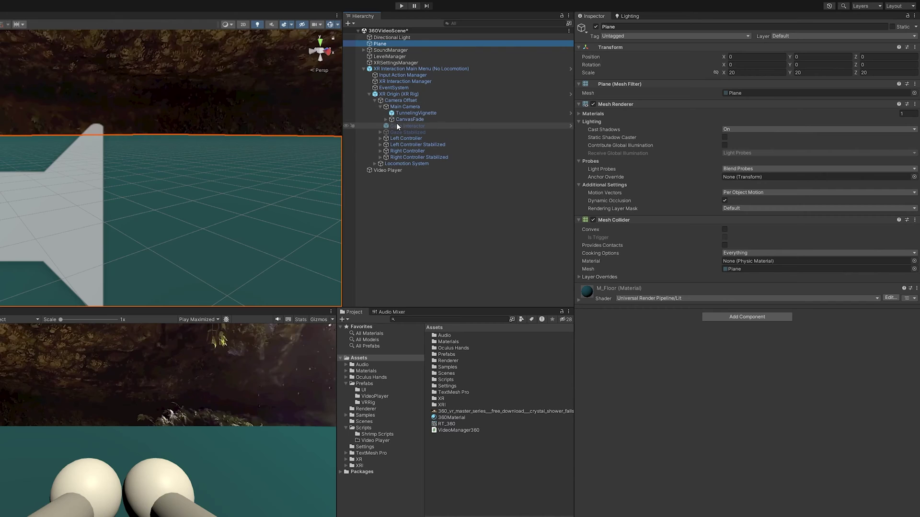
{"action": "left_click", "coordinate": [405, 120]}
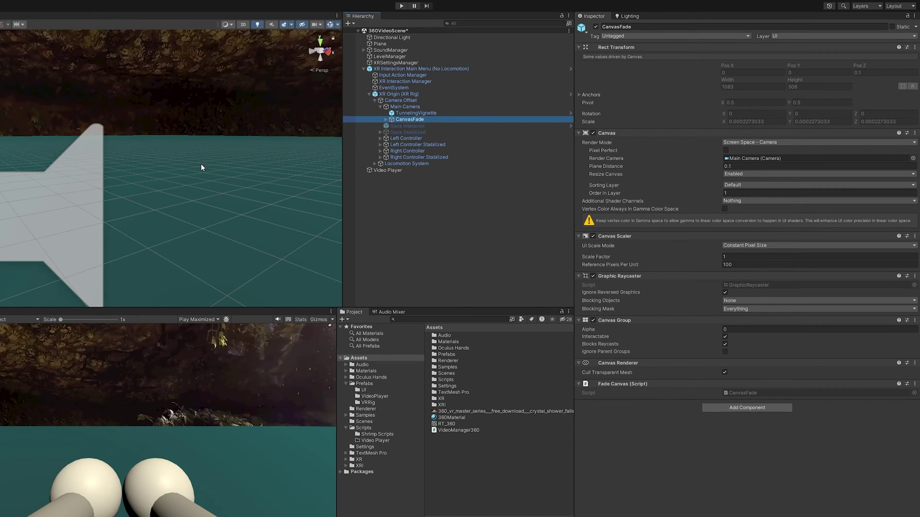
{"action": "right_click_drag", "start_coordinate": [180, 158], "coordinate": [211, 173]}
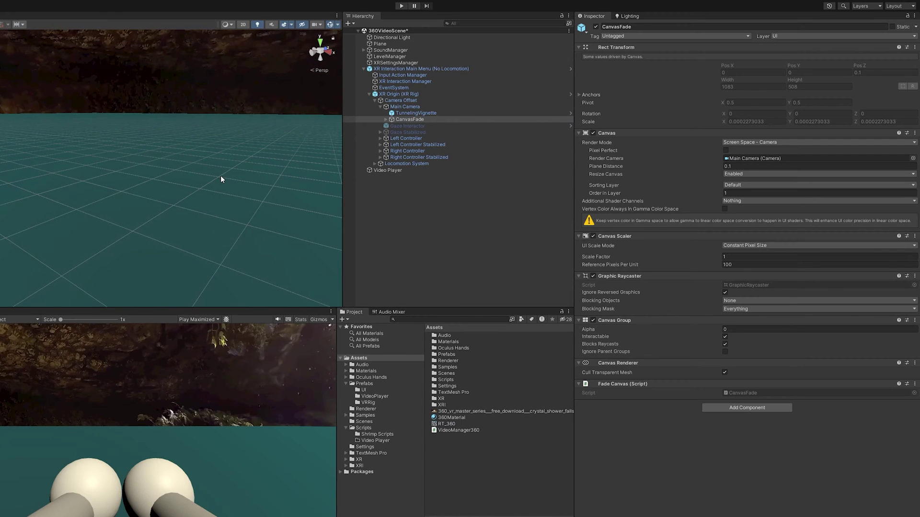
Switch the Lighting Environment skybox material to Default-Skybox, then go to the Prefabs folder
{"action": "left_click", "coordinate": [627, 16]}
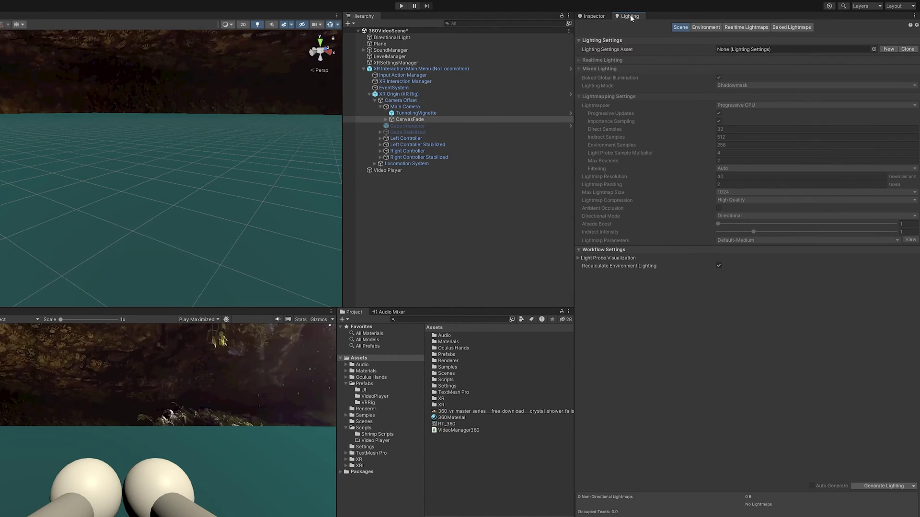
{"action": "left_click", "coordinate": [704, 27]}
{"action": "left_click", "coordinate": [914, 49]}
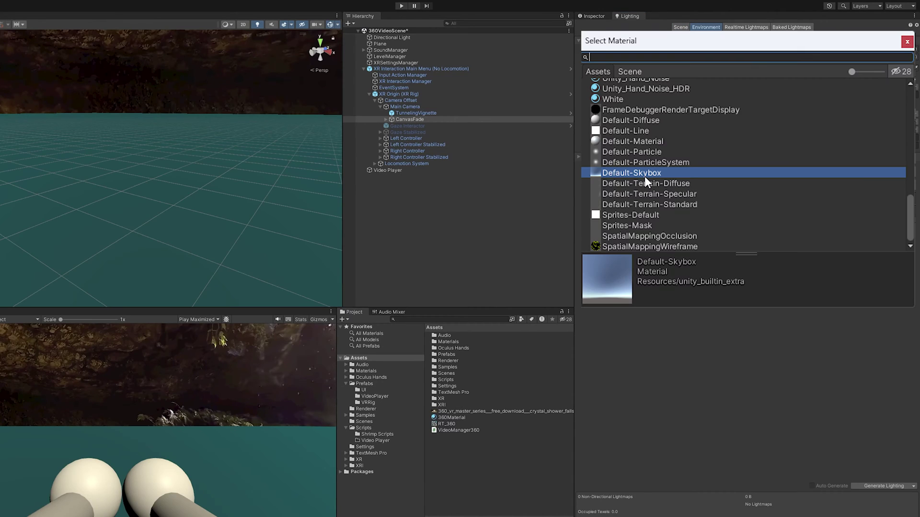
{"action": "double_click", "coordinate": [644, 176]}
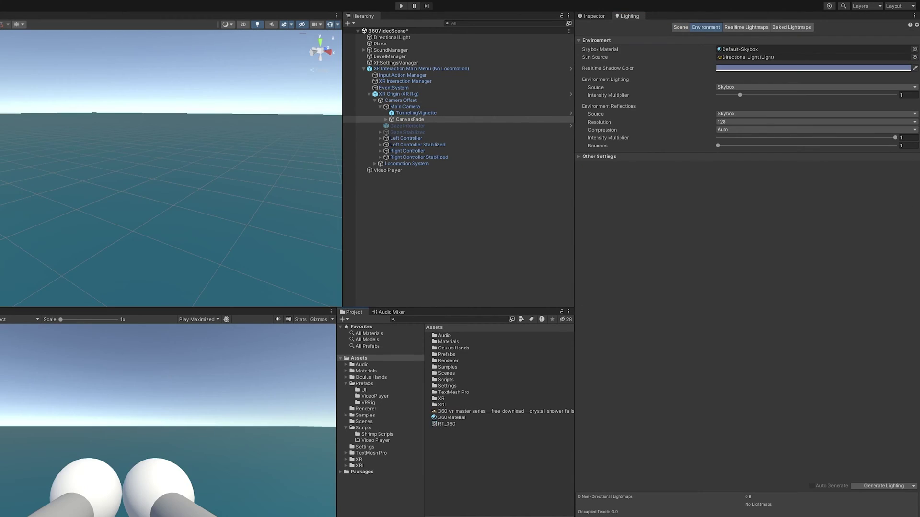
{"action": "left_click", "coordinate": [364, 385]}
Place the 360MovieControllerCanvas prefab from Prefabs > VideoPlayer into the scene and frame it
{"action": "left_click", "coordinate": [374, 397]}
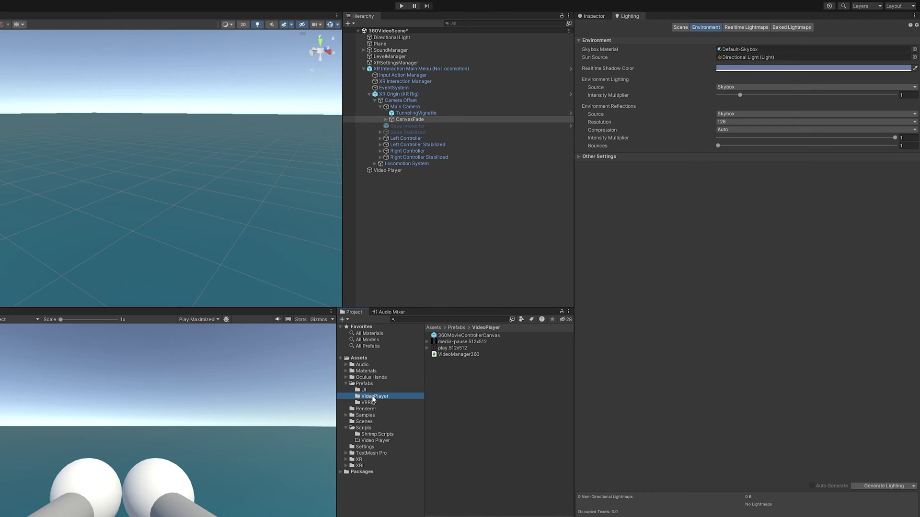
{"action": "left_click_drag", "start_coordinate": [472, 338], "coordinate": [374, 193]}
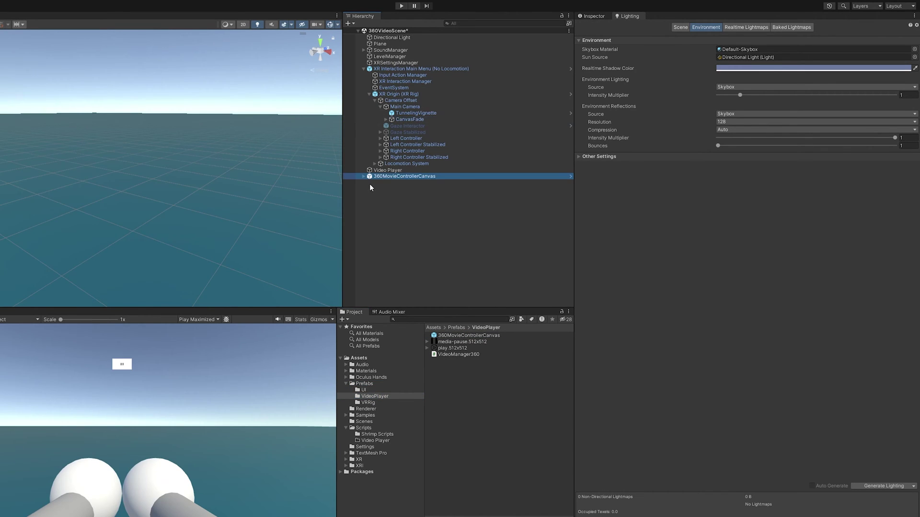
{"action": "key", "text": "f"}
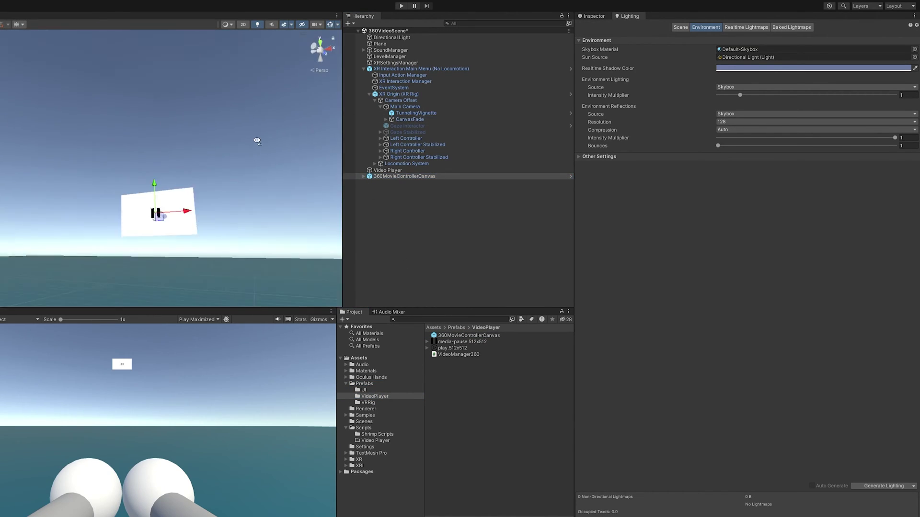
{"action": "left_click", "coordinate": [408, 208]}
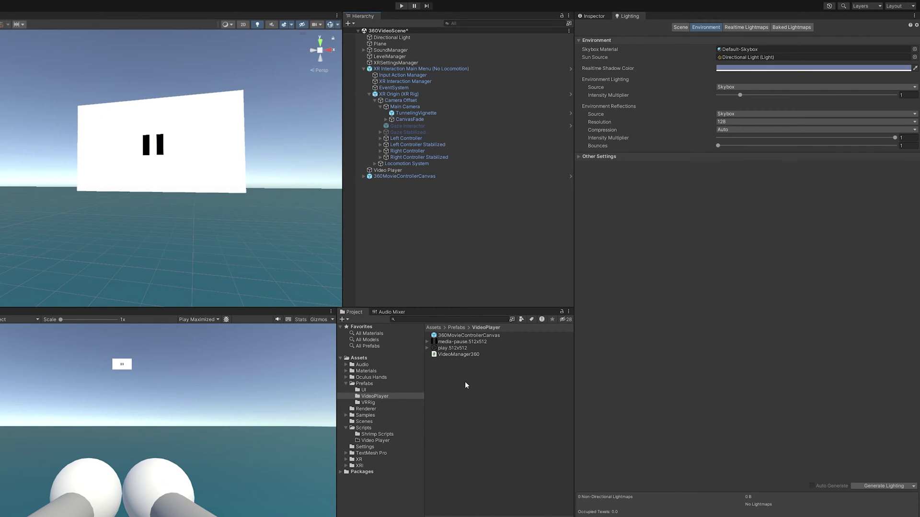
Add an XR UI Canvas to the scene from the Hierarchy's create menu
{"action": "right_click", "coordinate": [388, 72]}
{"action": "mouse_move", "coordinate": [410, 344]}
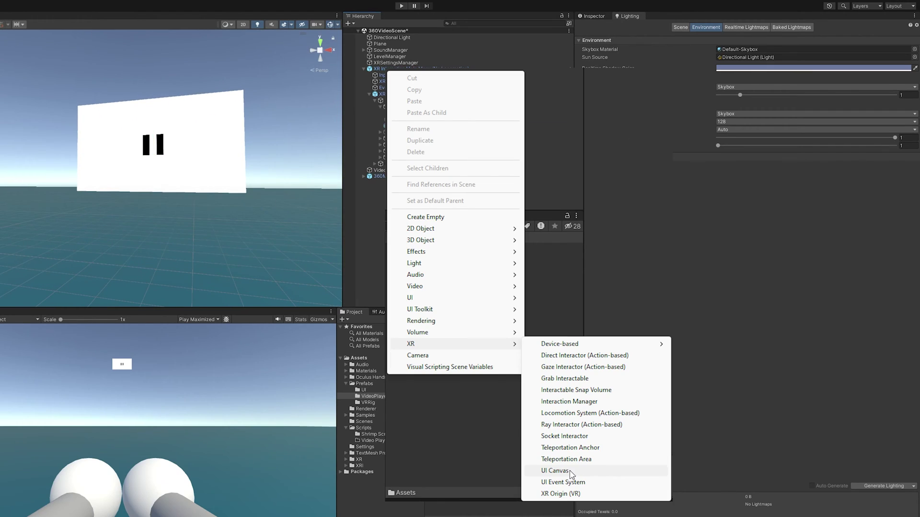
{"action": "left_click", "coordinate": [555, 471]}
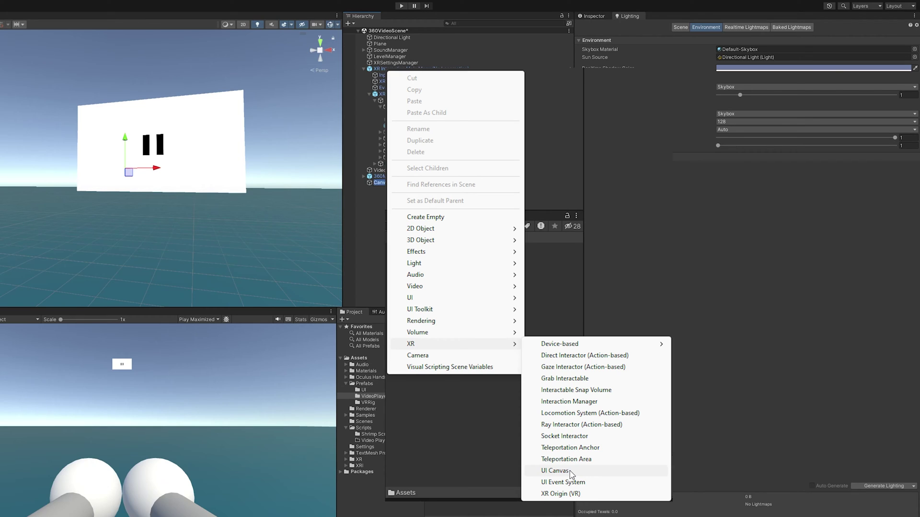
Expand the Start and Pause buttons, delete the old standalone Video Player, and select the new Canvas
{"action": "left_click", "coordinate": [369, 189]}
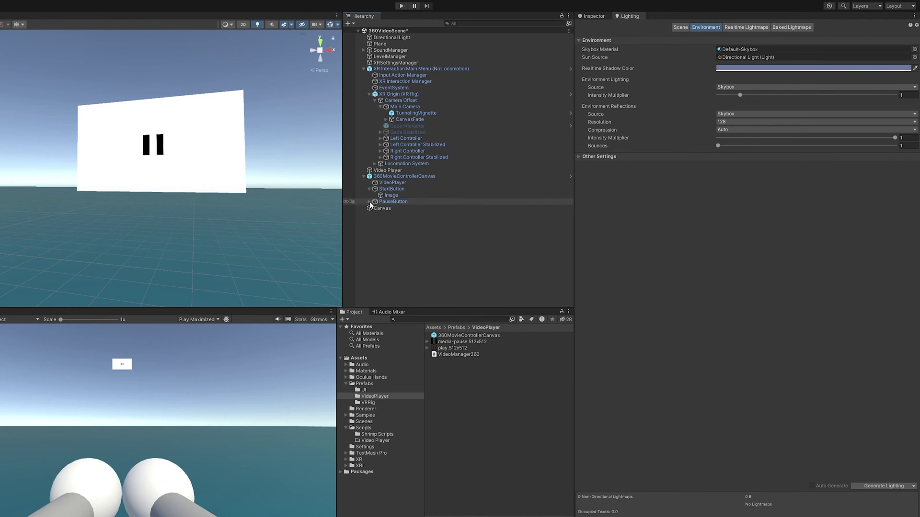
{"action": "left_click", "coordinate": [369, 201]}
{"action": "left_click", "coordinate": [394, 183]}
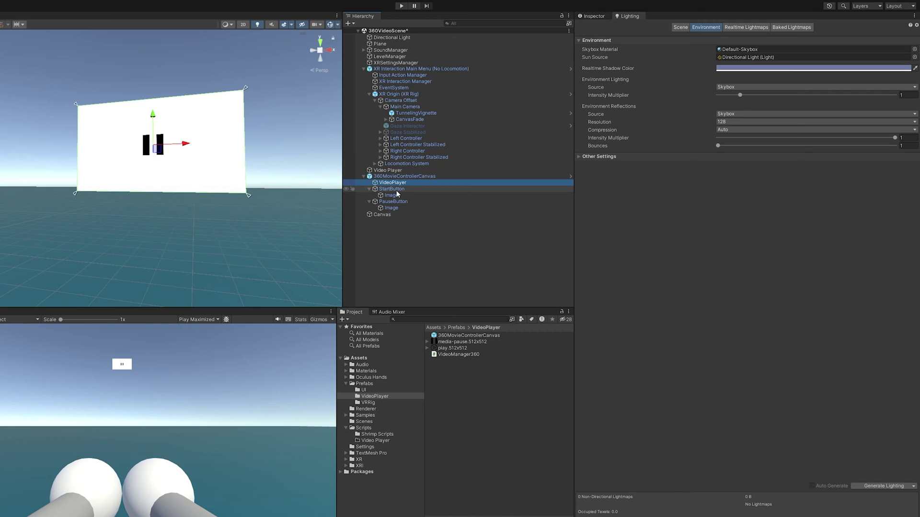
{"action": "left_click", "coordinate": [387, 170]}
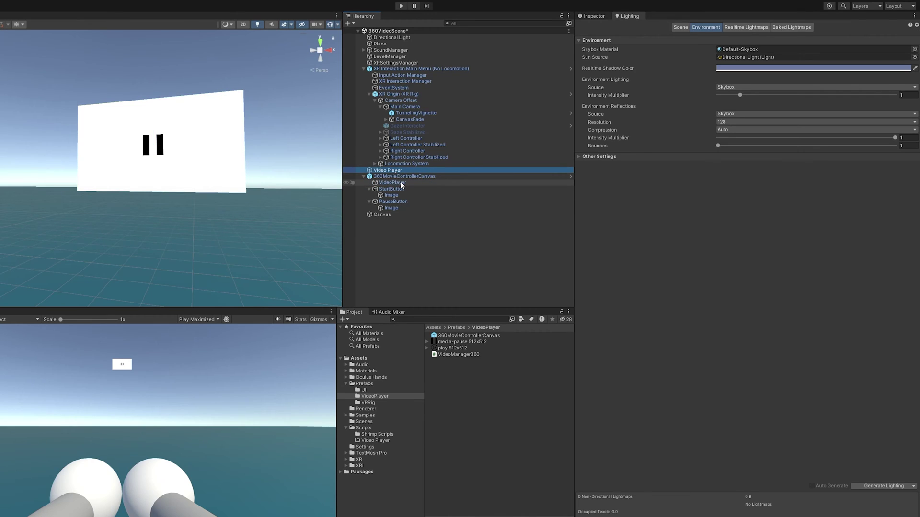
{"action": "key", "text": "Delete"}
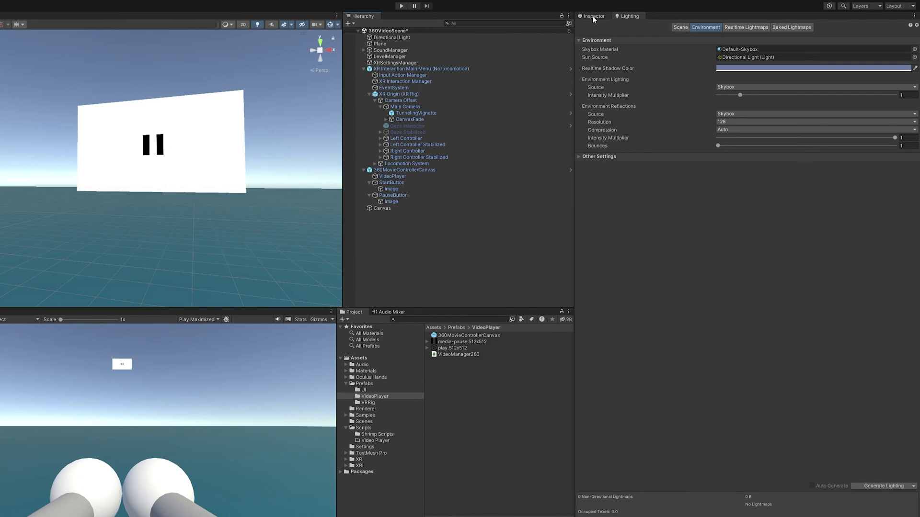
{"action": "left_click", "coordinate": [378, 208]}
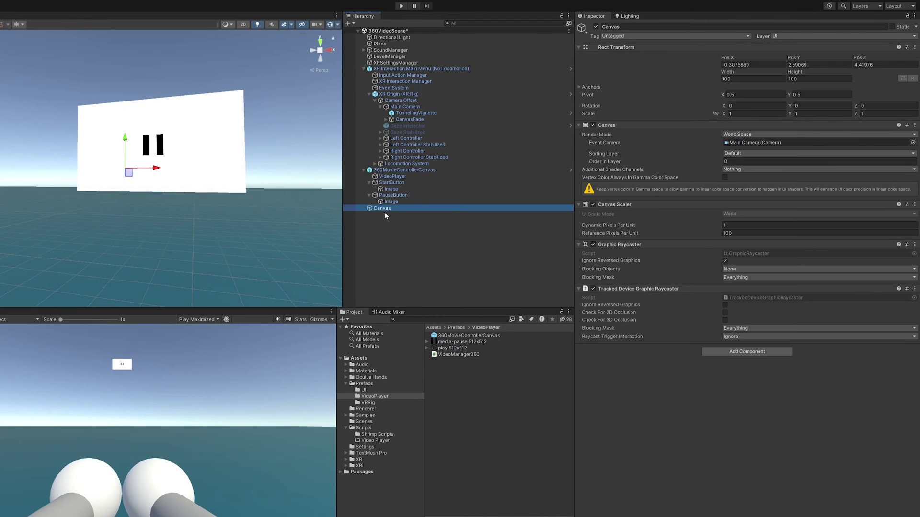
Delete the newly added Canvas and select the controller canvas's VideoPlayer child
{"action": "key", "text": "Delete"}
{"action": "left_click", "coordinate": [391, 171]}
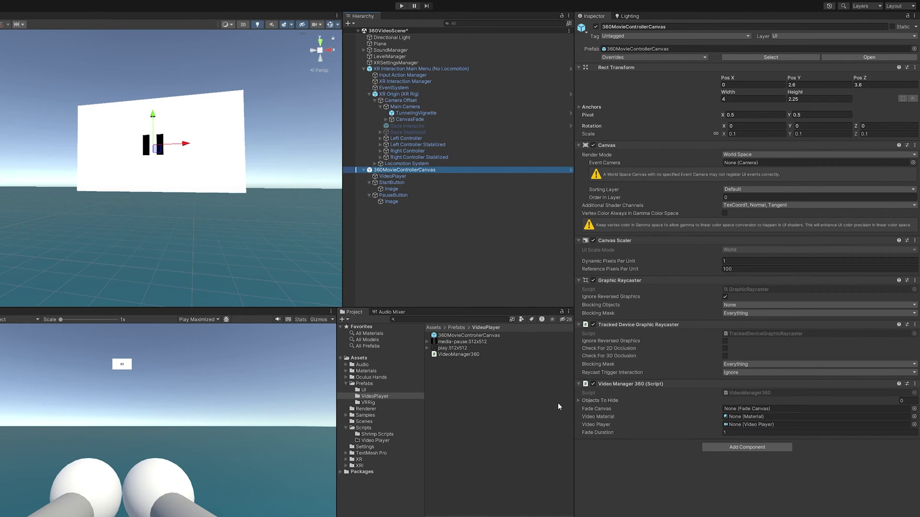
{"action": "left_click", "coordinate": [394, 177]}
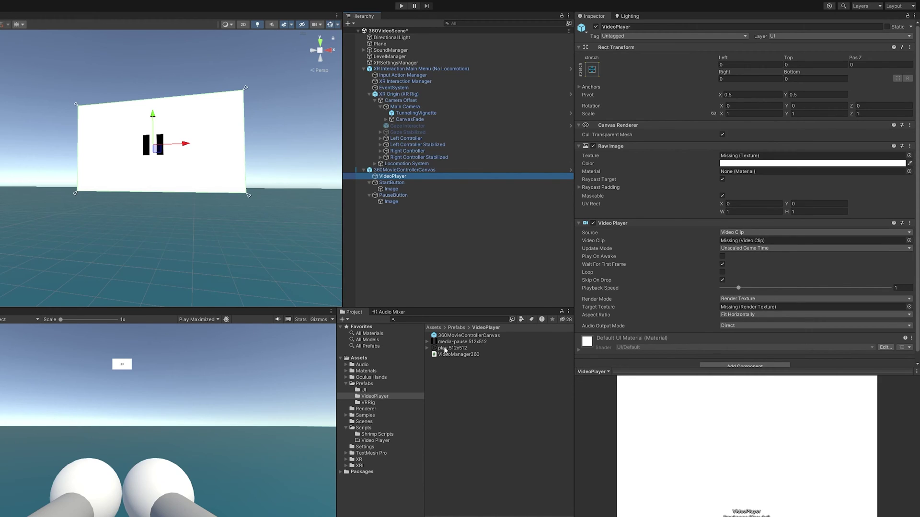
Assign the crystal shower falls 360 video as Video Clip and RT_360 as Target Texture
{"action": "left_click", "coordinate": [358, 359]}
{"action": "left_click", "coordinate": [464, 412]}
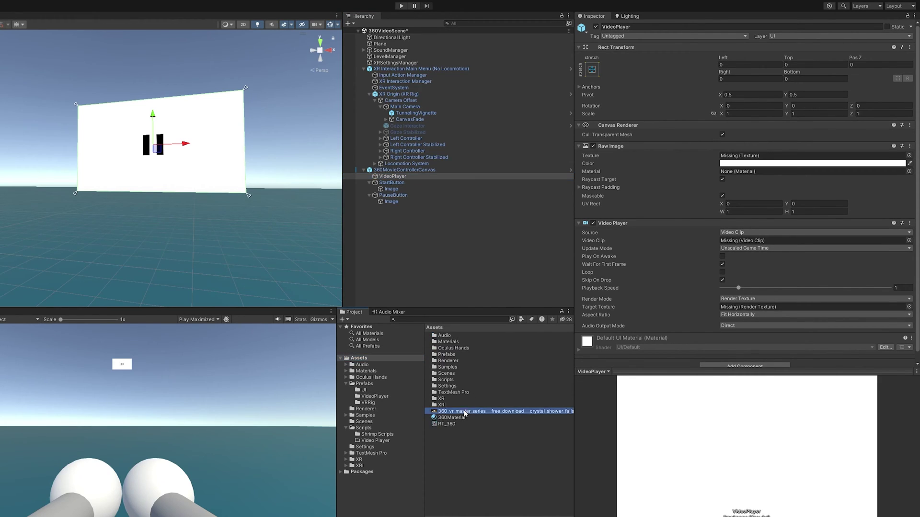
{"action": "left_click_drag", "start_coordinate": [465, 413], "coordinate": [747, 241]}
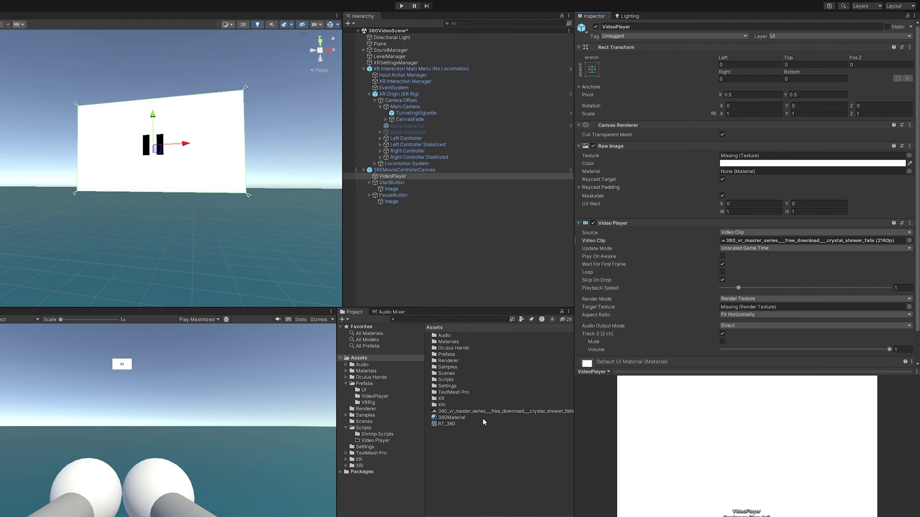
{"action": "left_click_drag", "start_coordinate": [444, 424], "coordinate": [762, 287]}
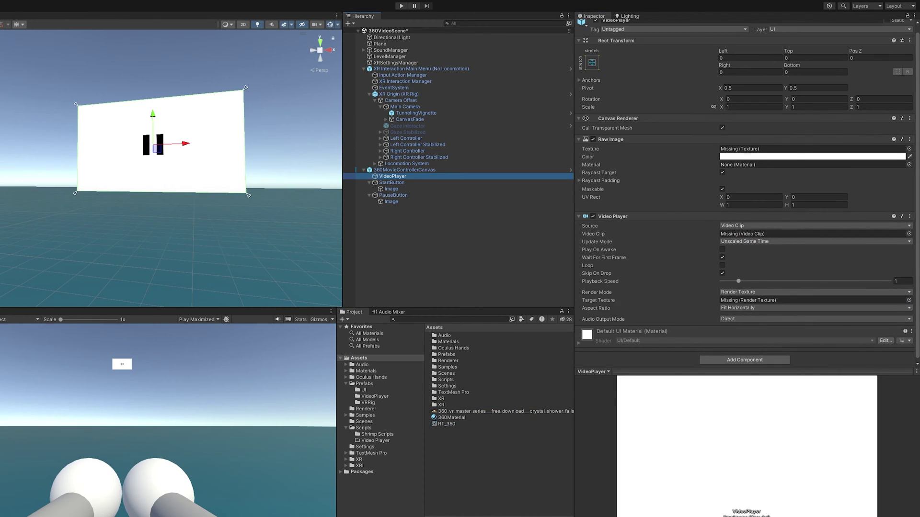
Deactivate the PauseButton so it starts hidden, and review both buttons' On Click events
{"action": "left_click", "coordinate": [391, 183]}
{"action": "left_click", "coordinate": [393, 195]}
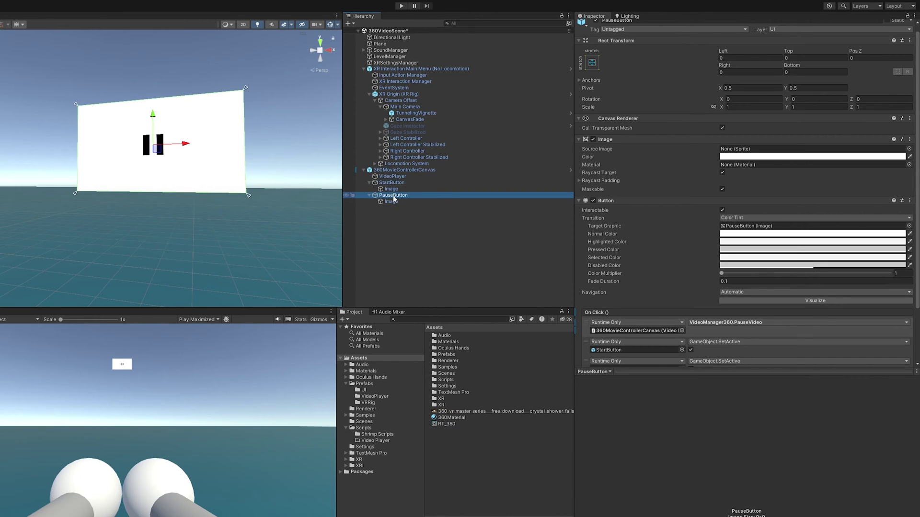
{"action": "scroll", "coordinate": [596, 21], "scroll_direction": "up", "scroll_amount": 1}
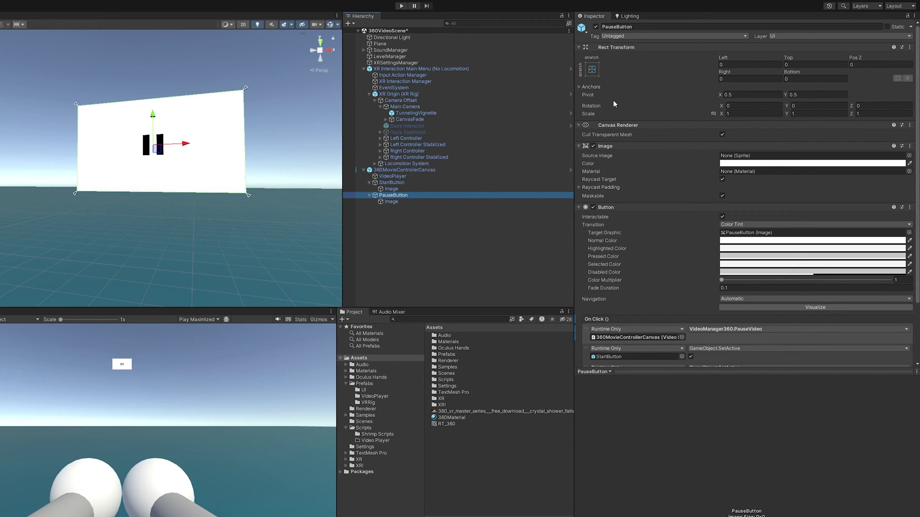
{"action": "left_click", "coordinate": [595, 27]}
{"action": "left_click", "coordinate": [396, 184]}
{"action": "scroll", "coordinate": [633, 254], "scroll_direction": "down", "scroll_amount": 3}
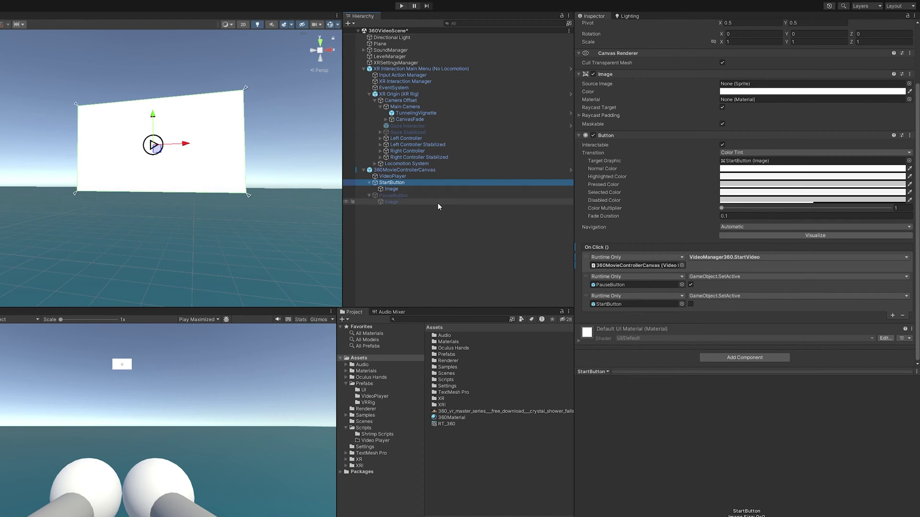
{"action": "left_click", "coordinate": [402, 195]}
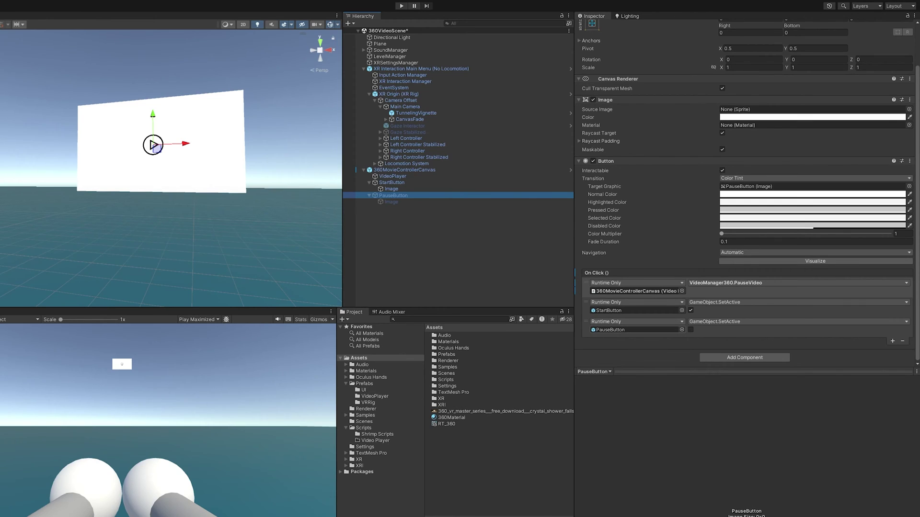
{"action": "left_click", "coordinate": [392, 176]}
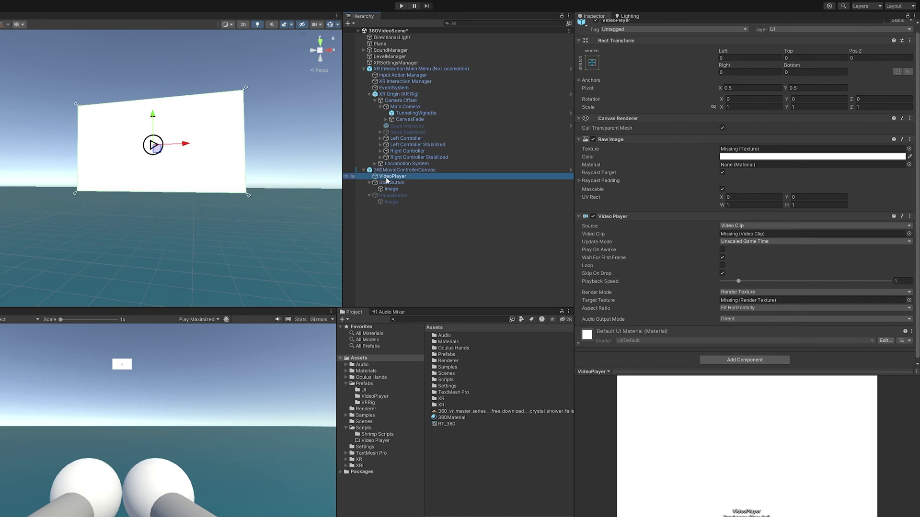
{"action": "scroll", "coordinate": [674, 292], "scroll_direction": "up", "scroll_amount": 1}
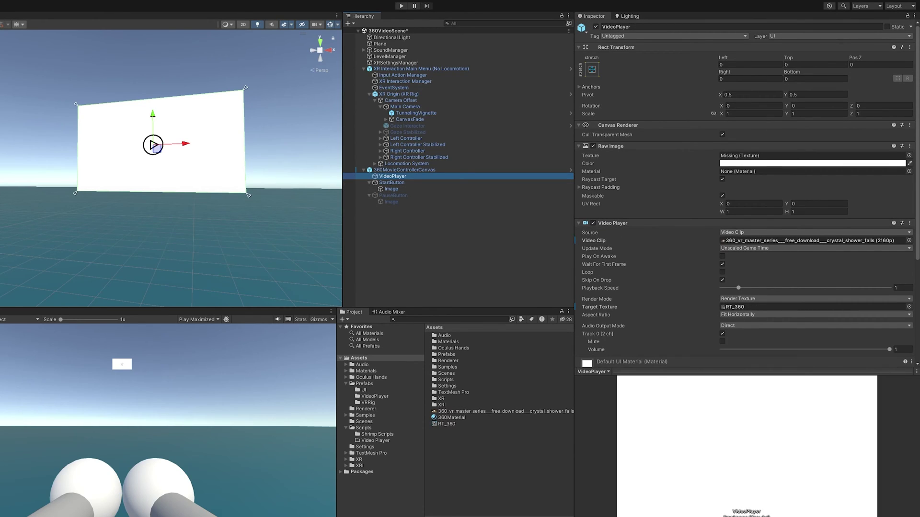
{"action": "left_click", "coordinate": [405, 170]}
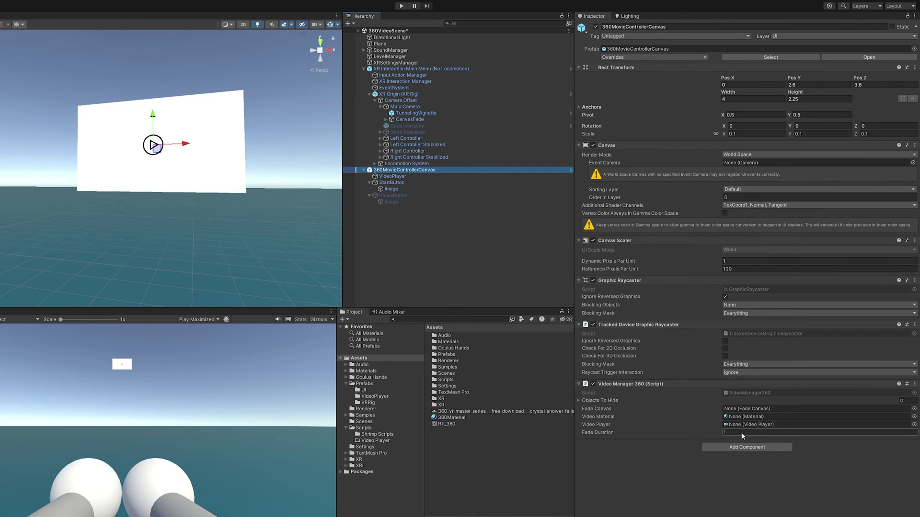
{"action": "double_click", "coordinate": [747, 391]}
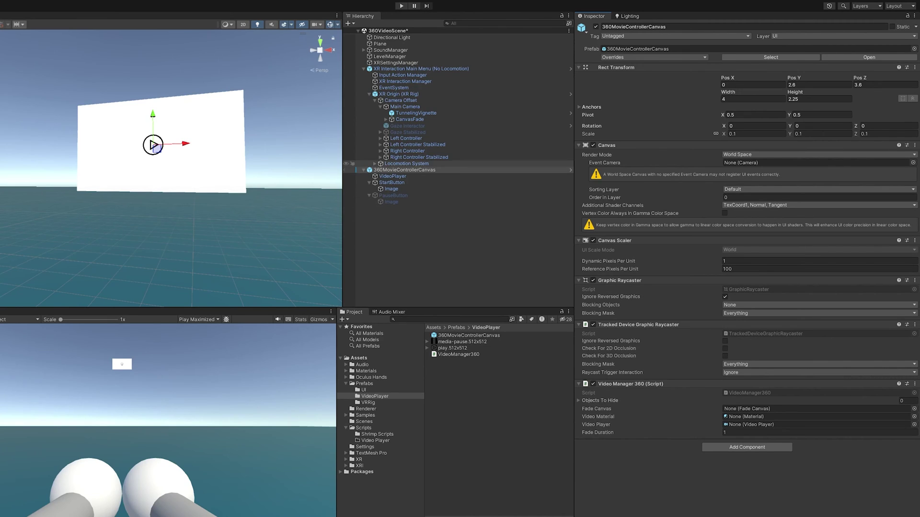
Inspect the button images and VideoPlayer, ending on 360MovieControllerCanvas's unassigned Video Manager 360 fields
{"action": "left_click", "coordinate": [392, 176]}
{"action": "left_click", "coordinate": [393, 183]}
{"action": "left_click", "coordinate": [392, 189]}
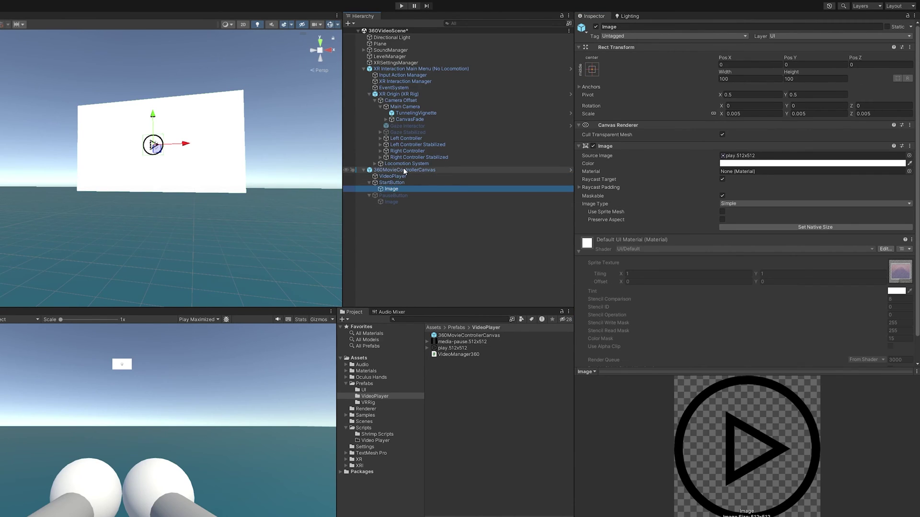
{"action": "left_click", "coordinate": [403, 170]}
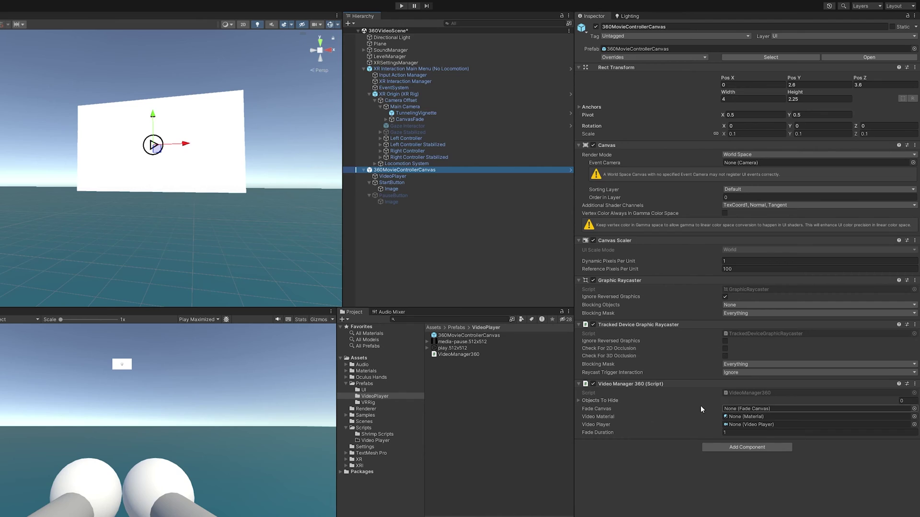
{"action": "left_click", "coordinate": [390, 182]}
{"action": "left_click", "coordinate": [392, 176]}
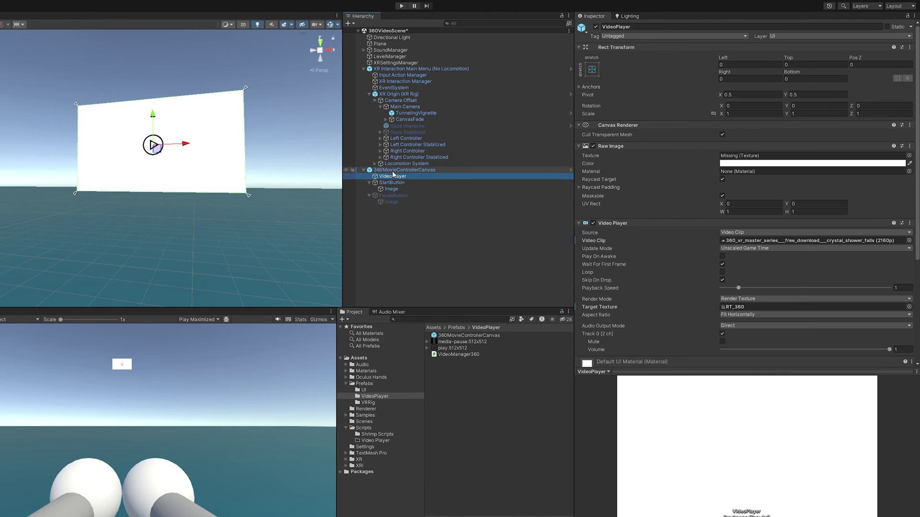
{"action": "left_click", "coordinate": [404, 170]}
{"action": "left_click", "coordinate": [392, 202]}
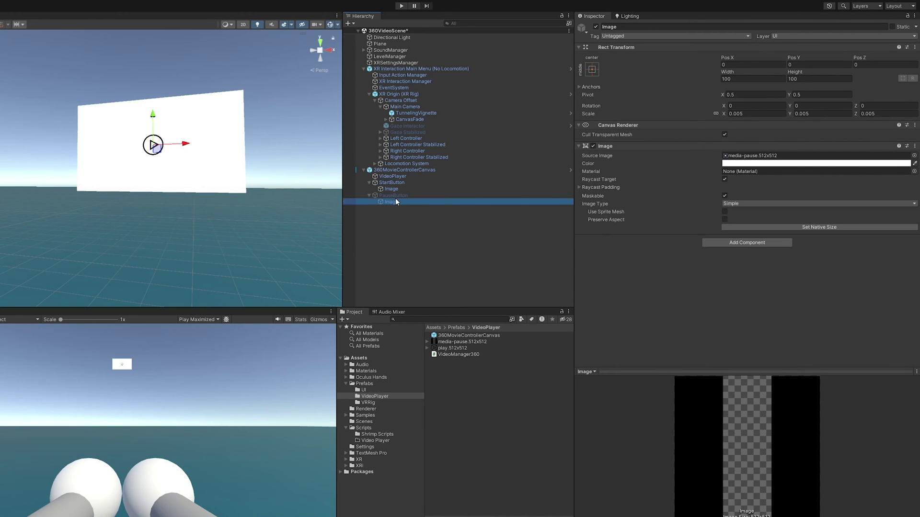
{"action": "left_click", "coordinate": [397, 195]}
{"action": "left_click", "coordinate": [395, 176]}
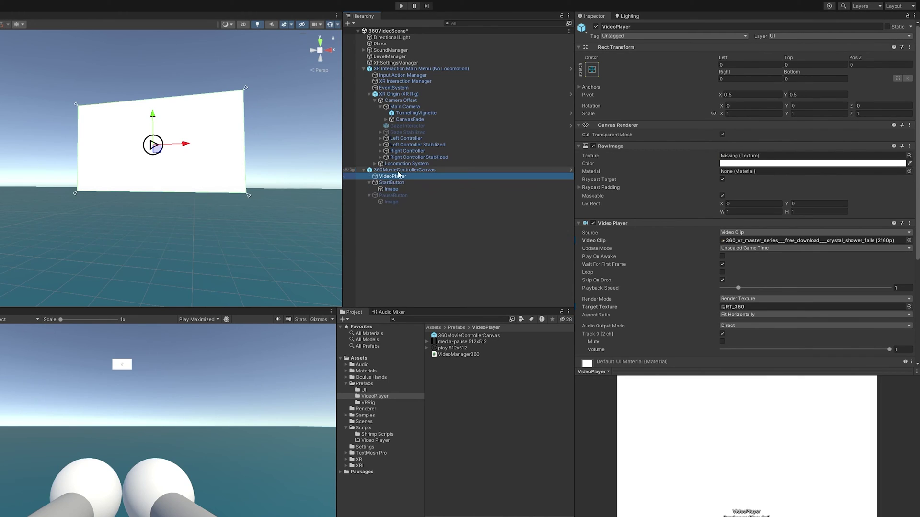
{"action": "left_click", "coordinate": [400, 170]}
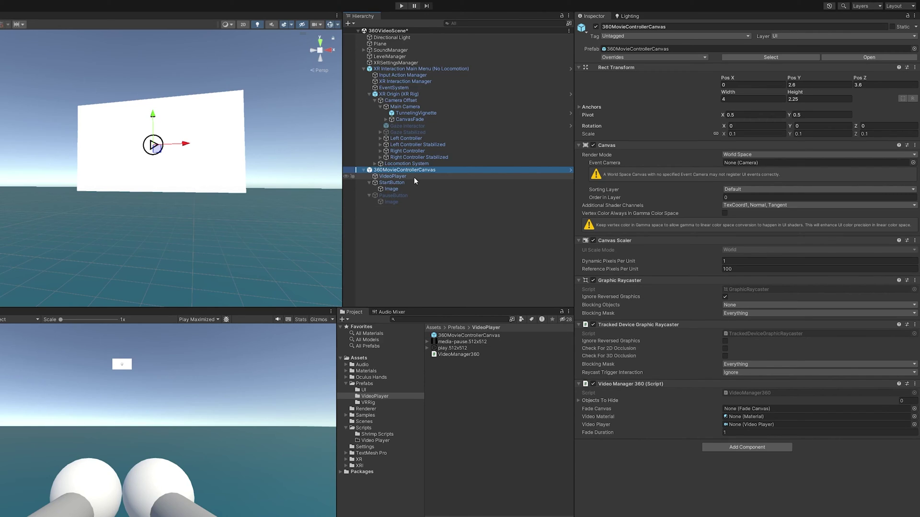
Add Plane to Objects To Hide and assign CanvasFade, 360Material and VideoPlayer in Video Manager 360
{"action": "left_click", "coordinate": [594, 401]}
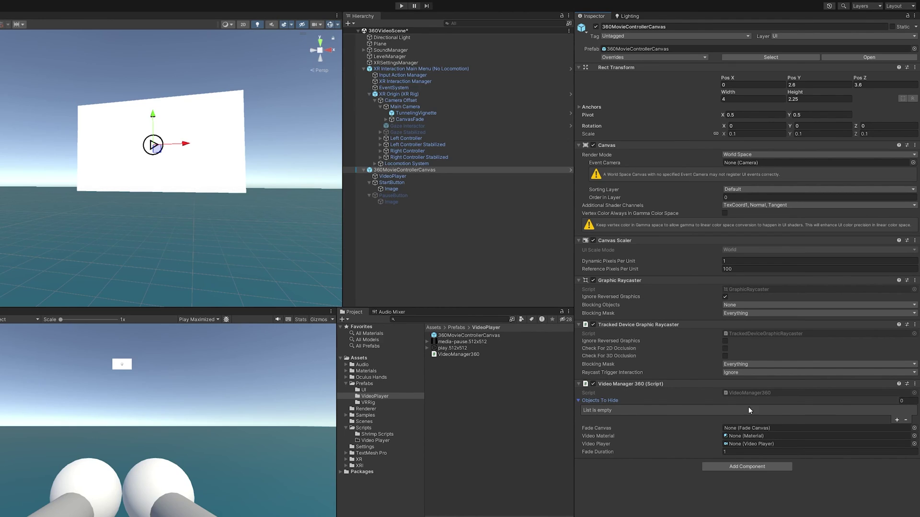
{"action": "left_click", "coordinate": [896, 420]}
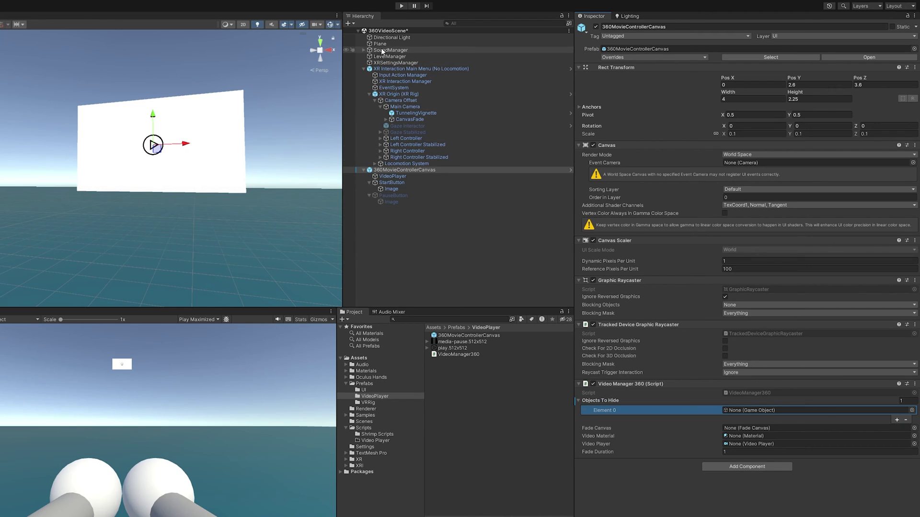
{"action": "left_click_drag", "start_coordinate": [383, 44], "coordinate": [746, 415]}
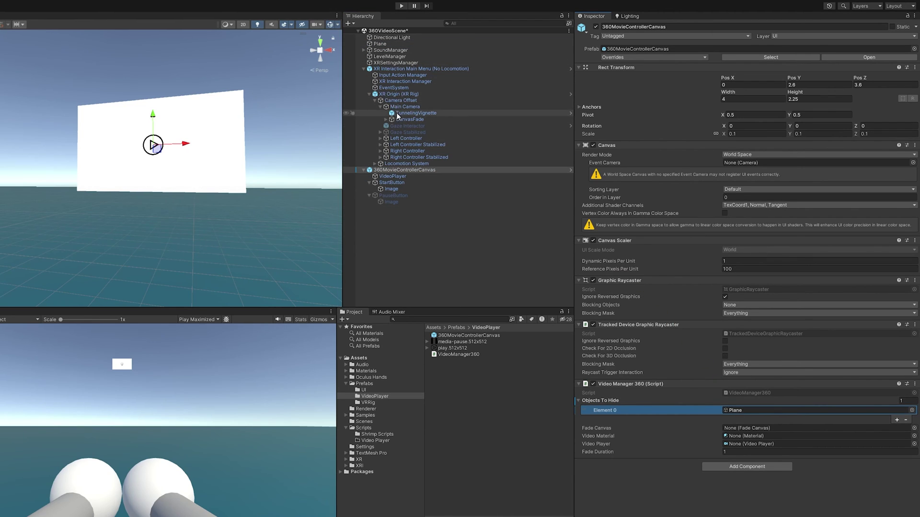
{"action": "left_click_drag", "start_coordinate": [402, 119], "coordinate": [748, 429]}
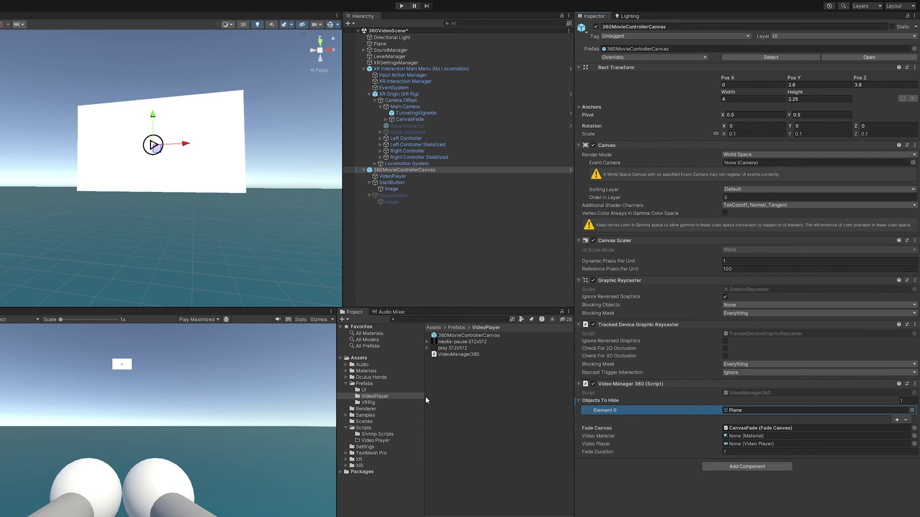
{"action": "left_click", "coordinate": [359, 358]}
{"action": "left_click_drag", "start_coordinate": [451, 417], "coordinate": [747, 436]}
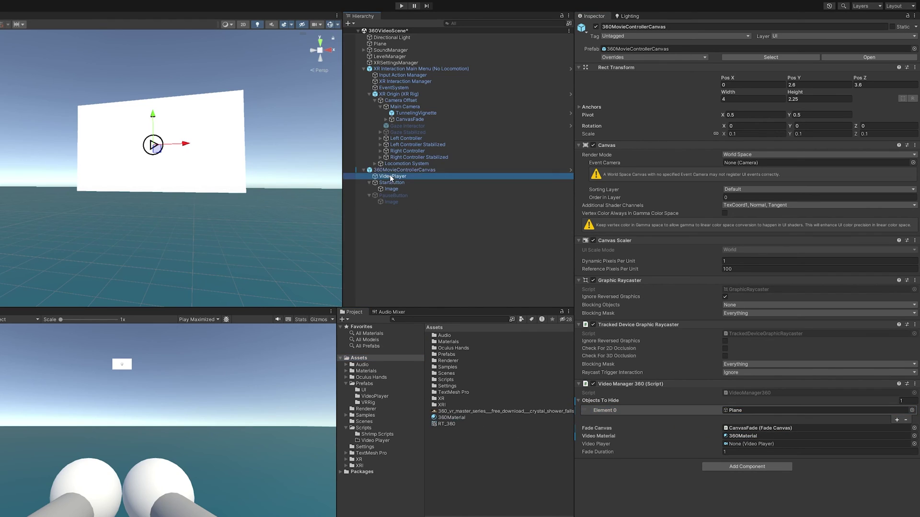
{"action": "left_click_drag", "start_coordinate": [390, 176], "coordinate": [747, 444]}
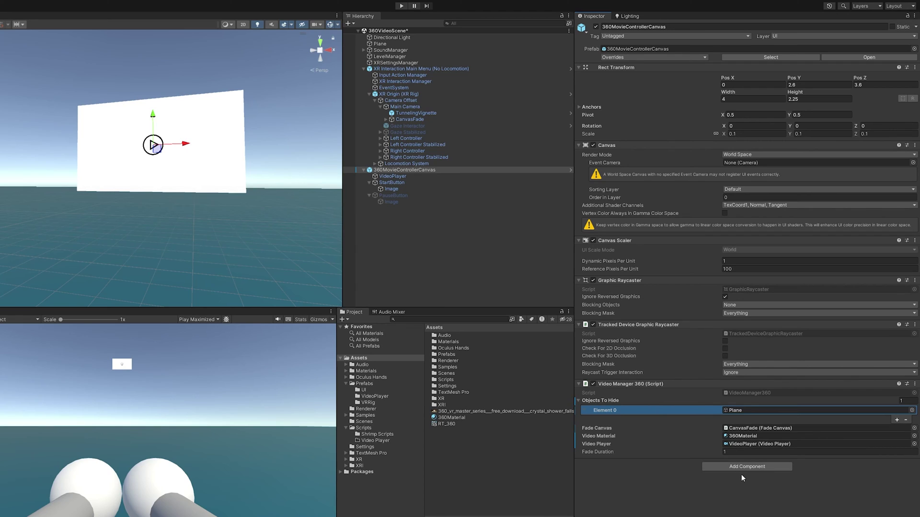
Make 360MovieControllerCanvas a child of the Left Controller in the Hierarchy
{"action": "left_click", "coordinate": [395, 169]}
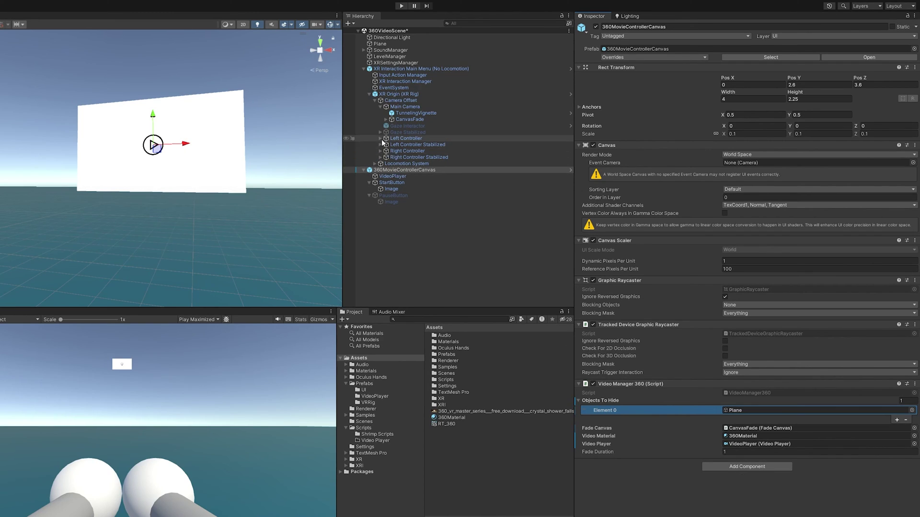
{"action": "left_click", "coordinate": [381, 139]}
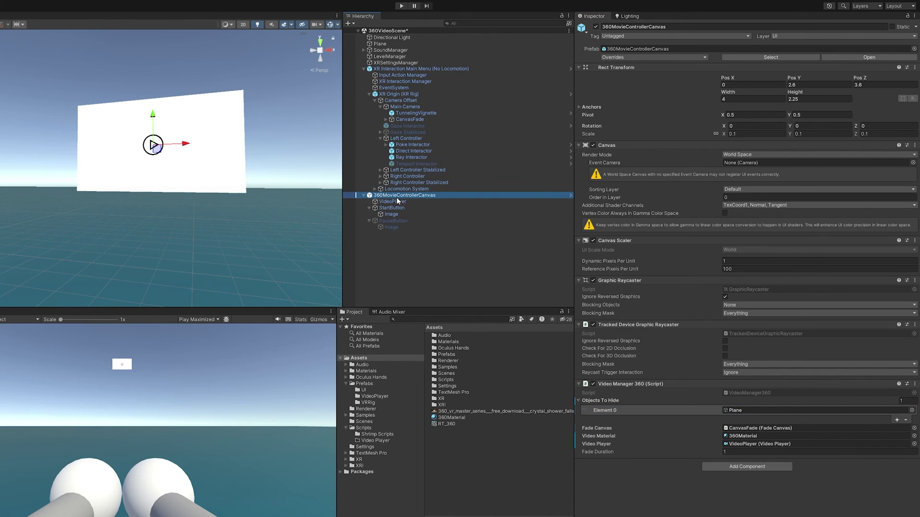
{"action": "left_click_drag", "start_coordinate": [408, 141], "coordinate": [407, 141]}
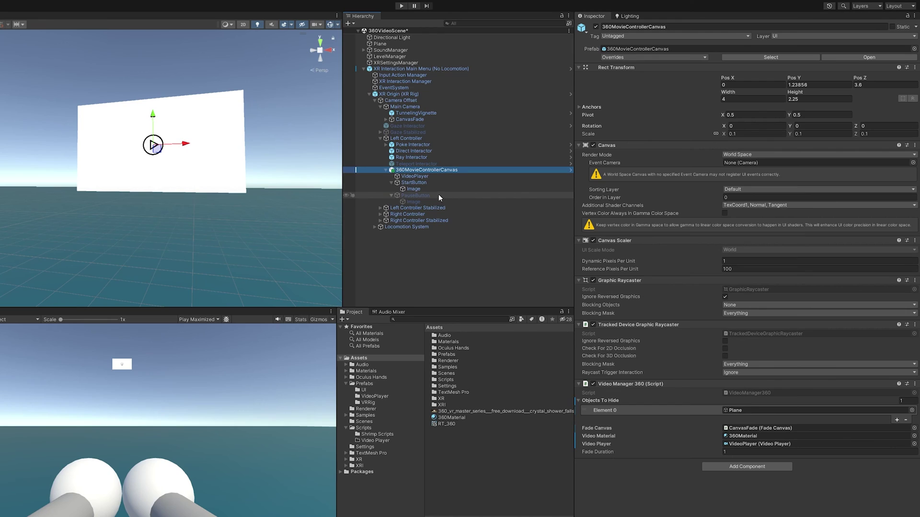
{"action": "left_click_drag", "start_coordinate": [286, 142], "coordinate": [338, 172], "text": "alt"}
Set the canvas's Pos Y and Pos Z to 0 and its Rotation X to 25
{"action": "left_click", "coordinate": [816, 85]}
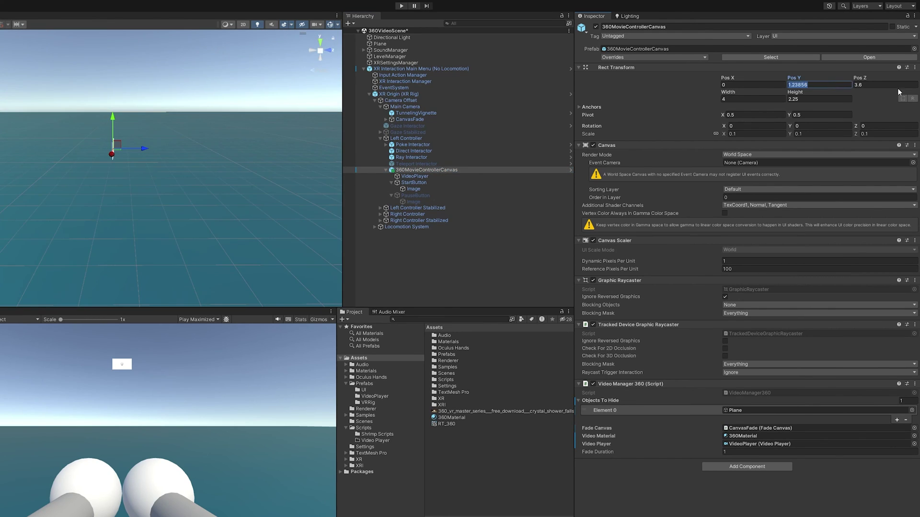
{"action": "type", "text": "0"}
{"action": "key", "text": "Tab"}
{"action": "type", "text": "0"}
{"action": "key", "text": "Return"}
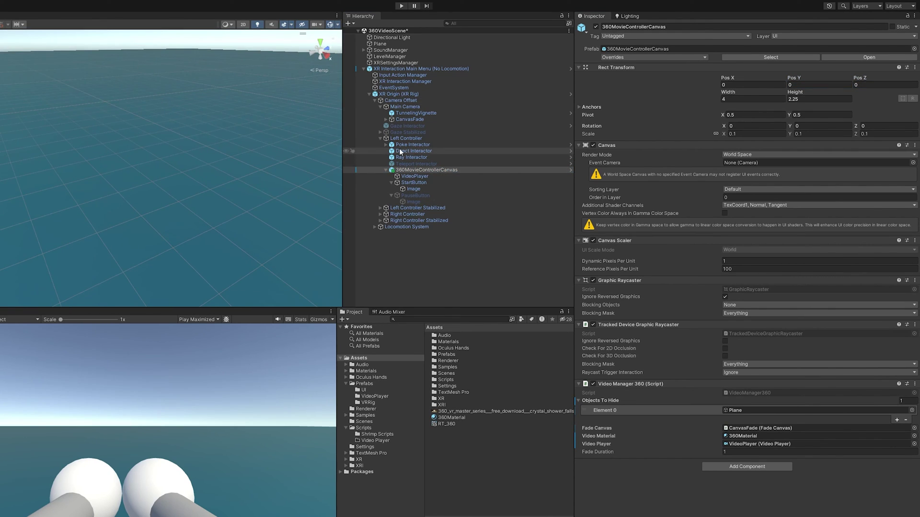
{"action": "key", "text": "f"}
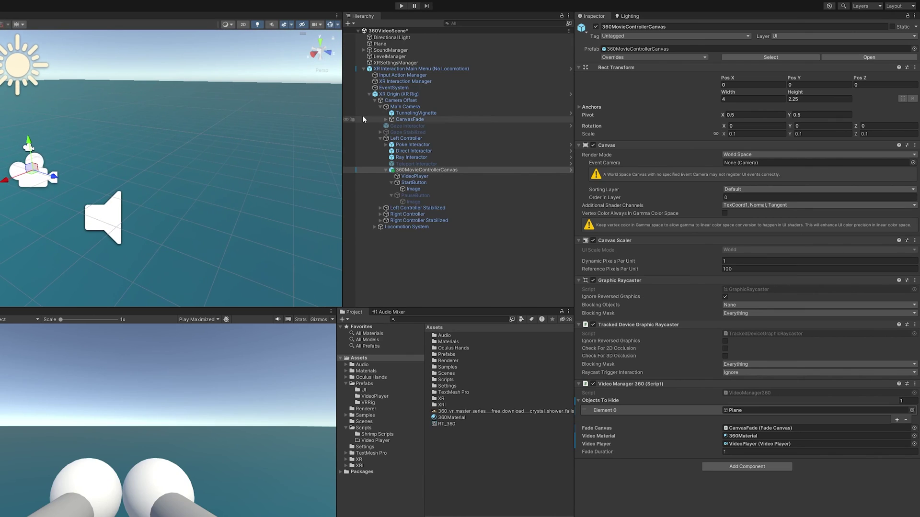
{"action": "double_click", "coordinate": [427, 172]}
{"action": "left_click_drag", "start_coordinate": [287, 163], "coordinate": [307, 158], "text": "alt"}
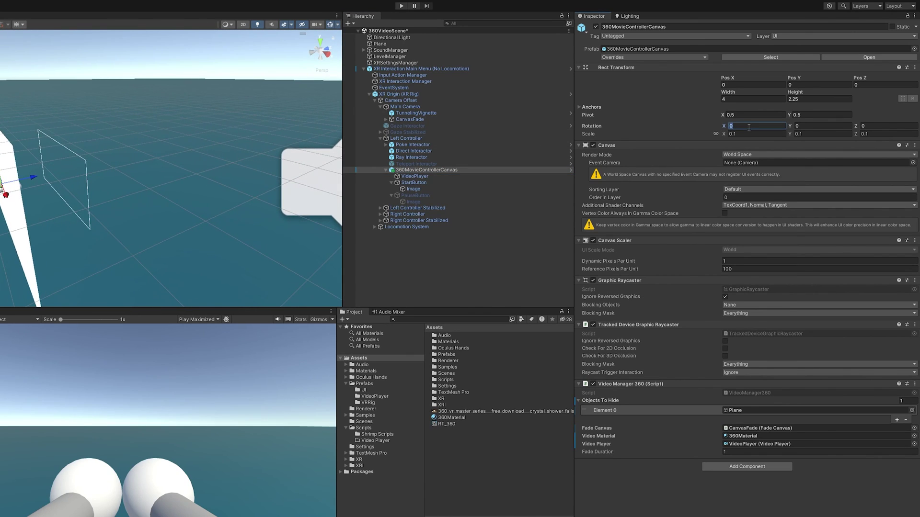
{"action": "type", "text": "25"}
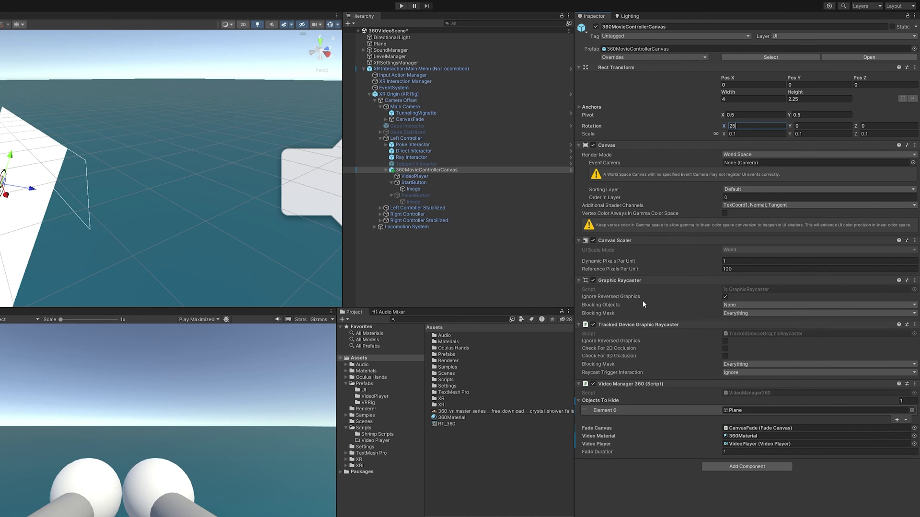
{"action": "left_click", "coordinate": [510, 256]}
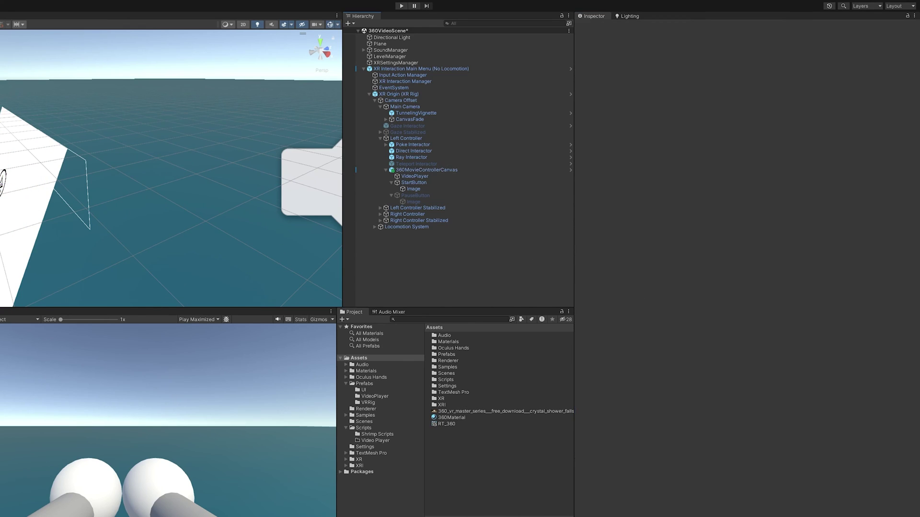
Select the left and right controllers' Ray Interactors together to multi-edit them
{"action": "left_click_drag", "start_coordinate": [268, 158], "coordinate": [409, 141], "text": "alt"}
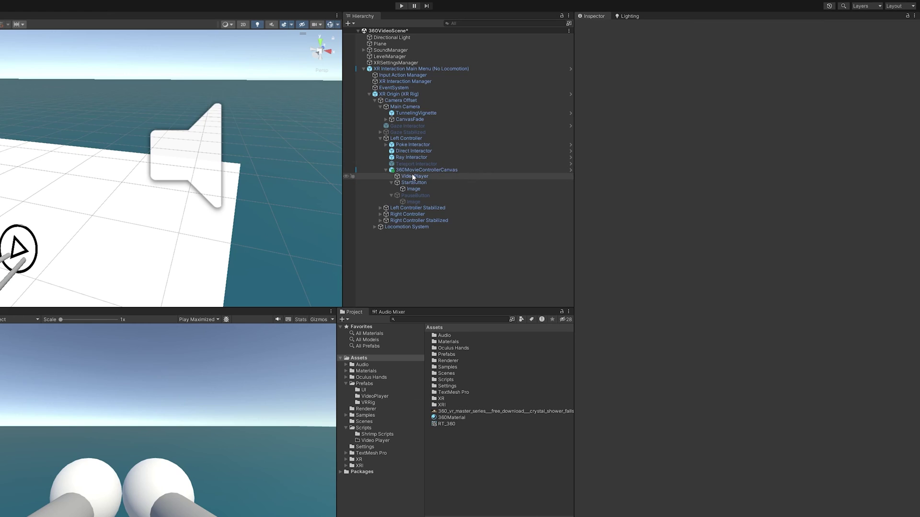
{"action": "left_click", "coordinate": [422, 150]}
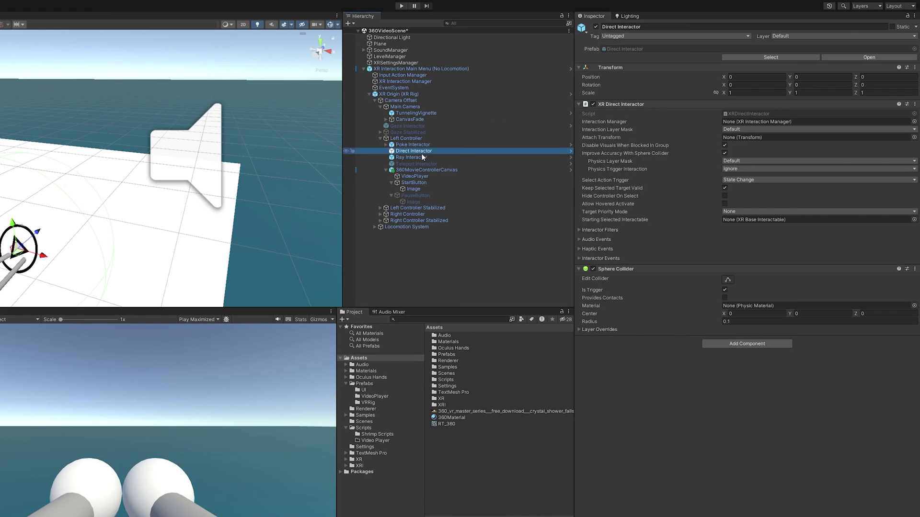
{"action": "left_click", "coordinate": [421, 157]}
{"action": "left_click", "coordinate": [380, 214]}
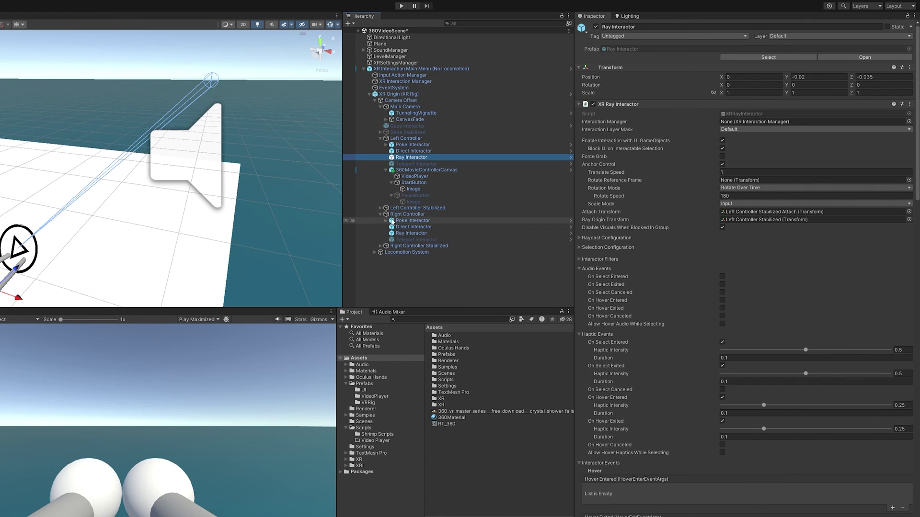
{"action": "left_click", "coordinate": [419, 234], "text": "ctrl"}
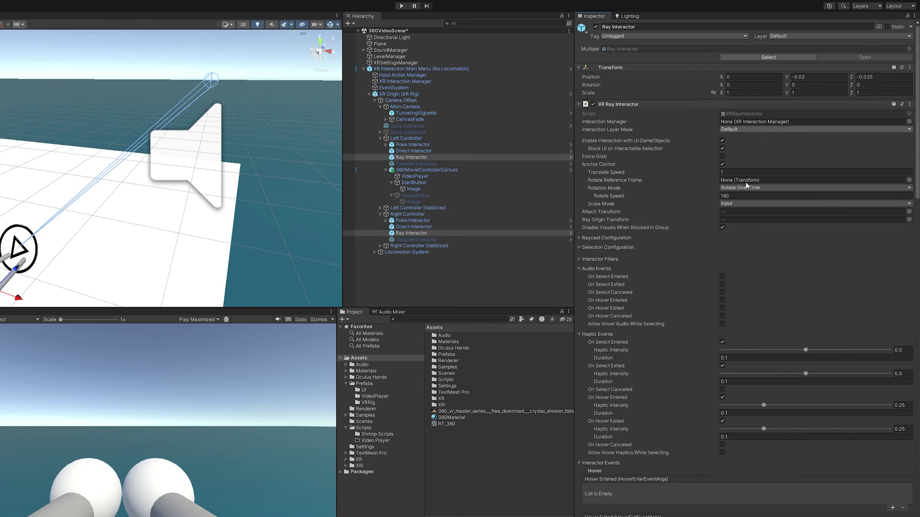